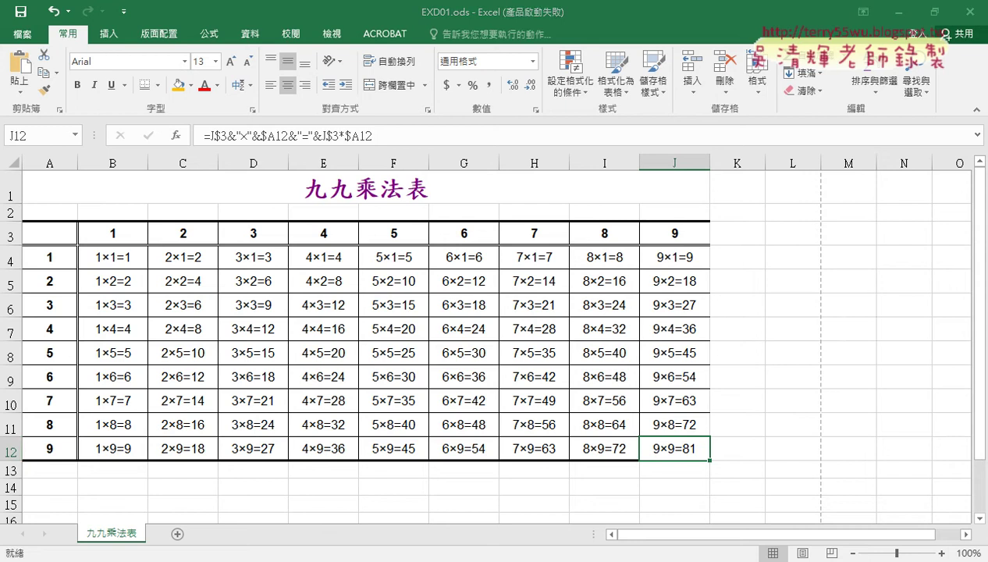
Step: Switch from the finished Excel workbook to the Google Drive browser window
key("alt+Tab")
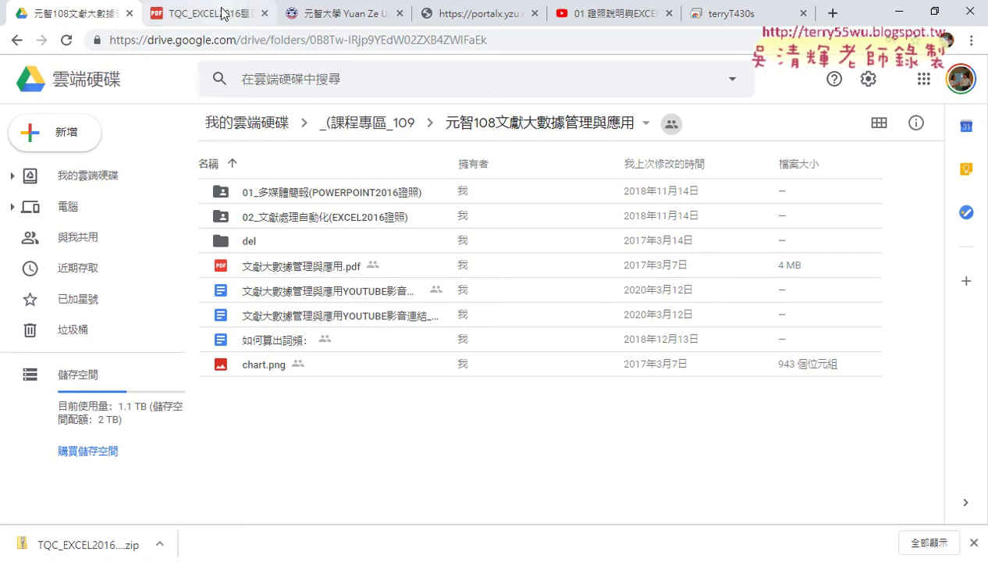
Step: Bring up the TQC_EXCEL2016題目.pdf task sheet at page 7 in Drive's viewer
left_click(224, 14)
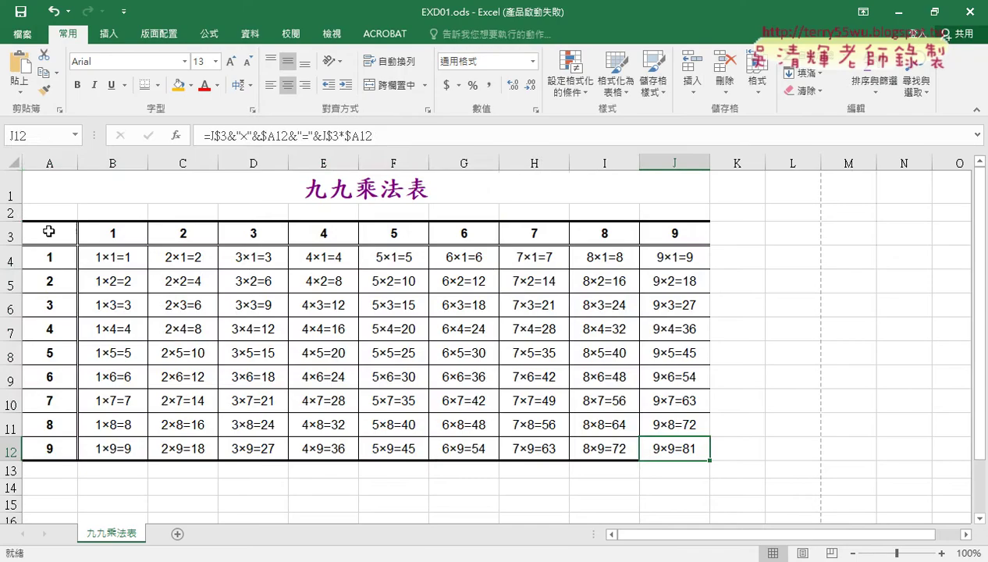
Step: Remove all borders from table A3:J12, then check the task PDF and return to Excel
left_click_drag(48, 232, 681, 452)
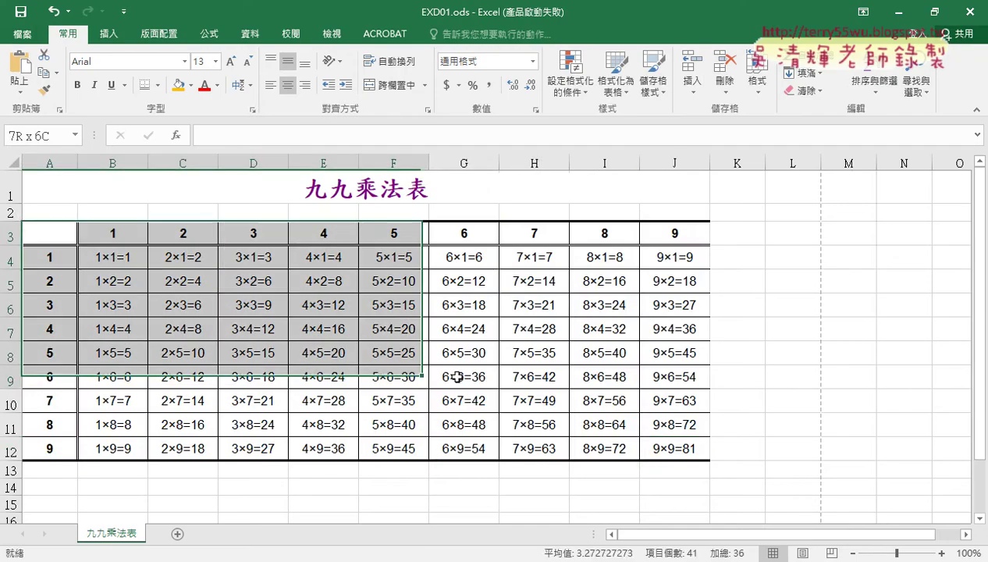
left_click(159, 85)
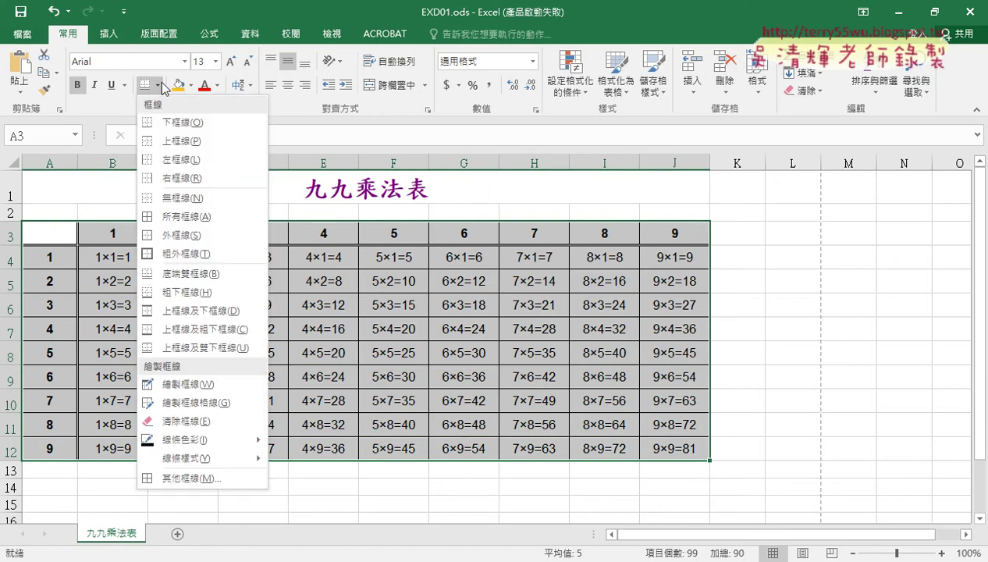
left_click(184, 199)
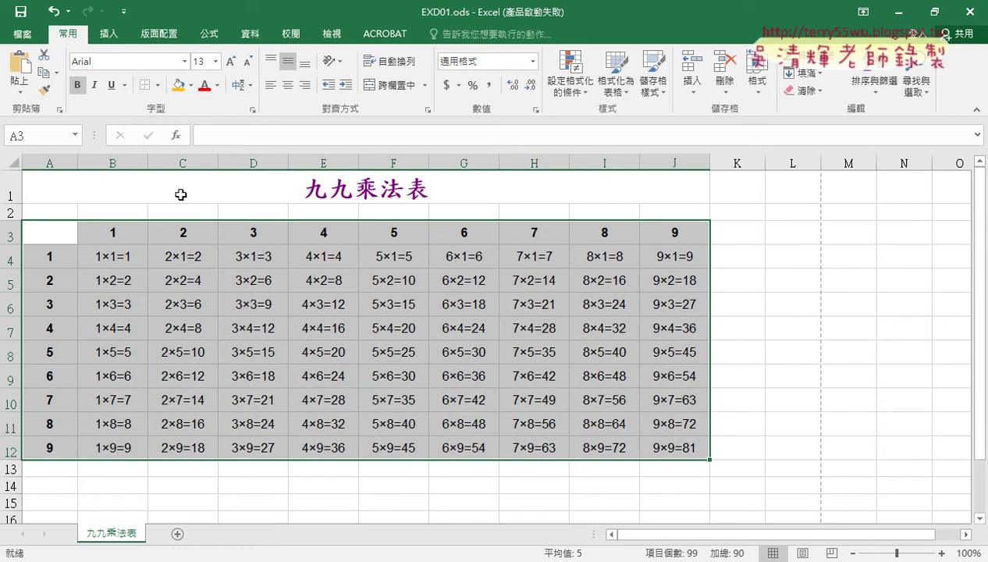
left_click(840, 393)
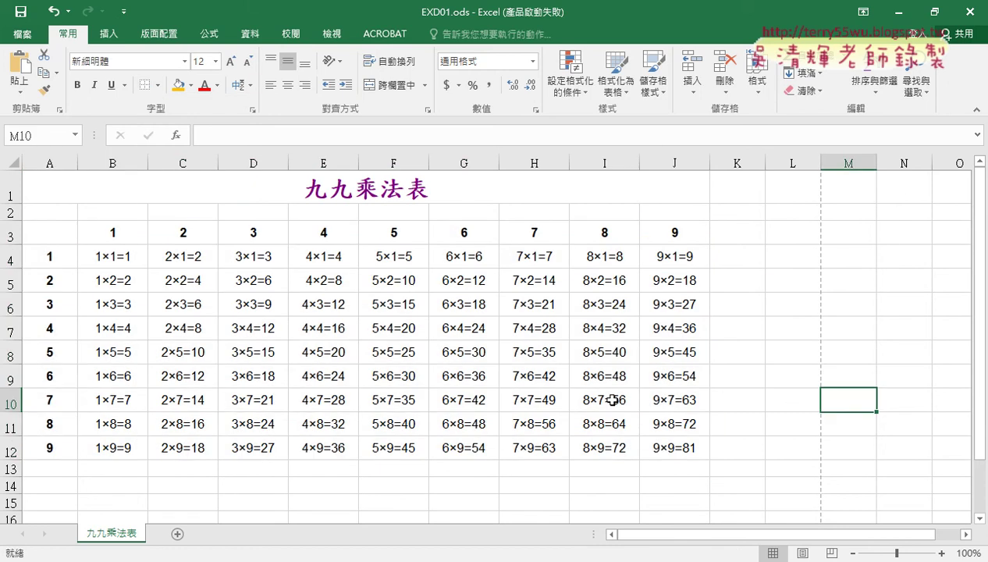
key("alt+Tab")
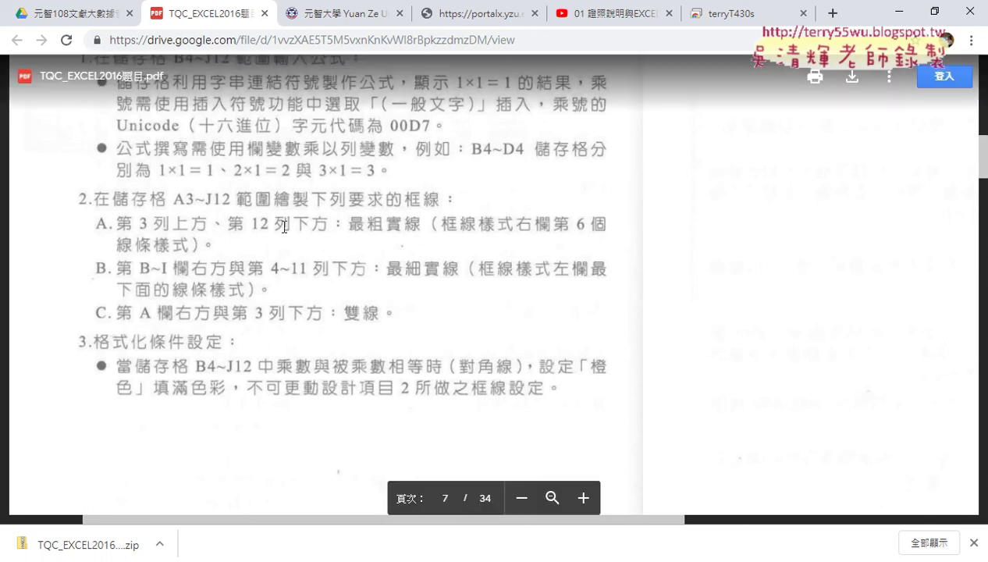
left_click(905, 14)
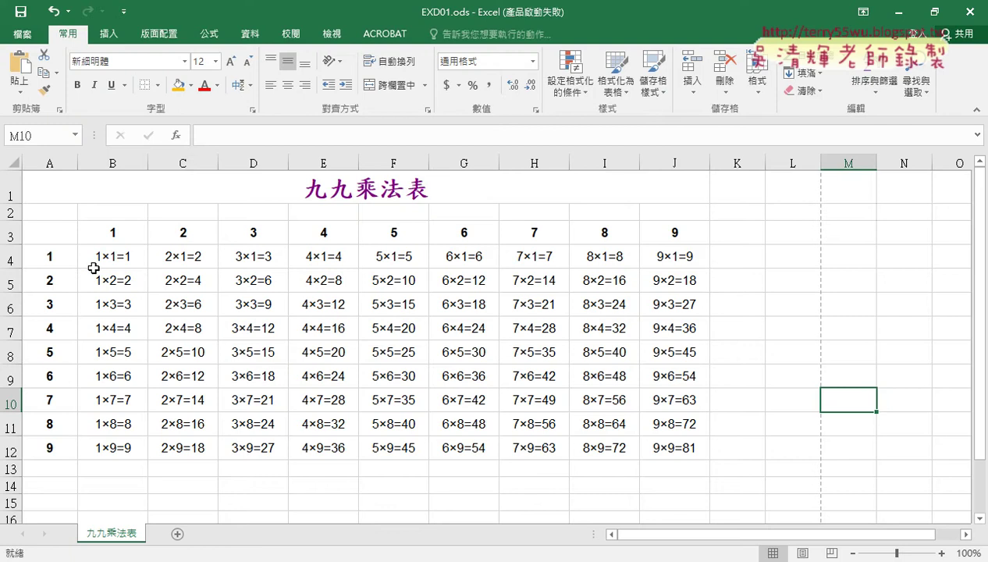
Step: Add a thickest solid top border to header row A3:J3
left_click_drag(44, 232, 668, 230)
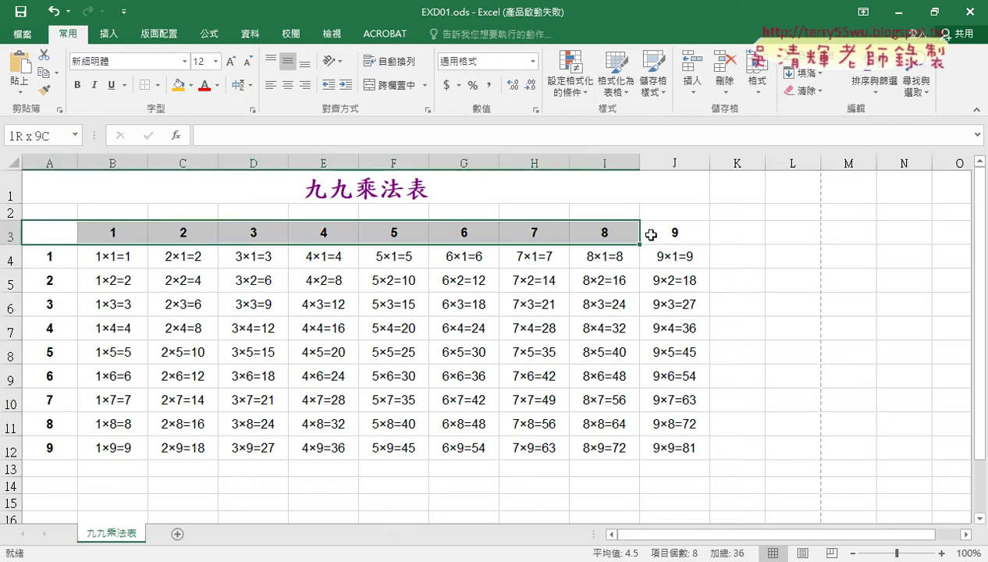
left_click(158, 85)
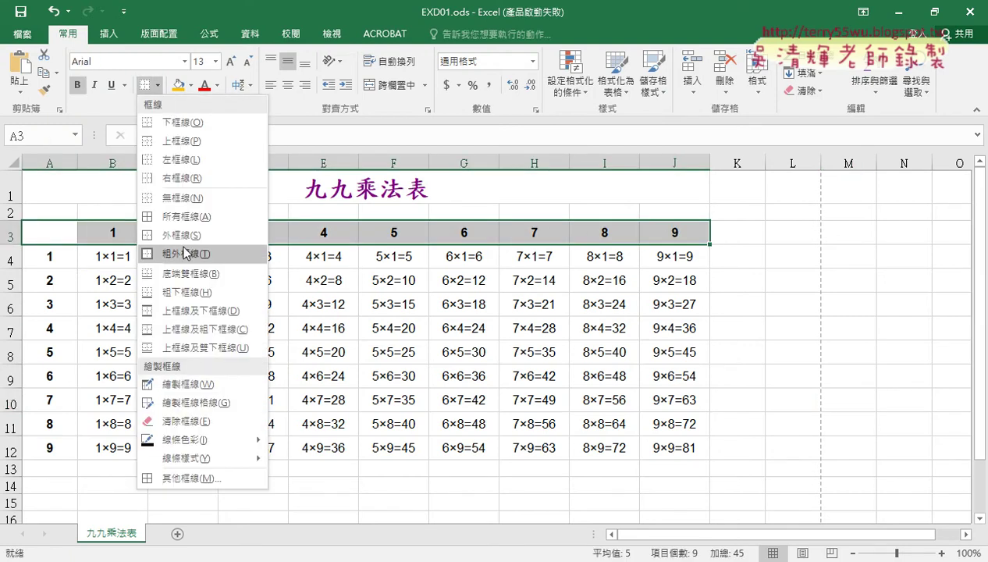
left_click(196, 474)
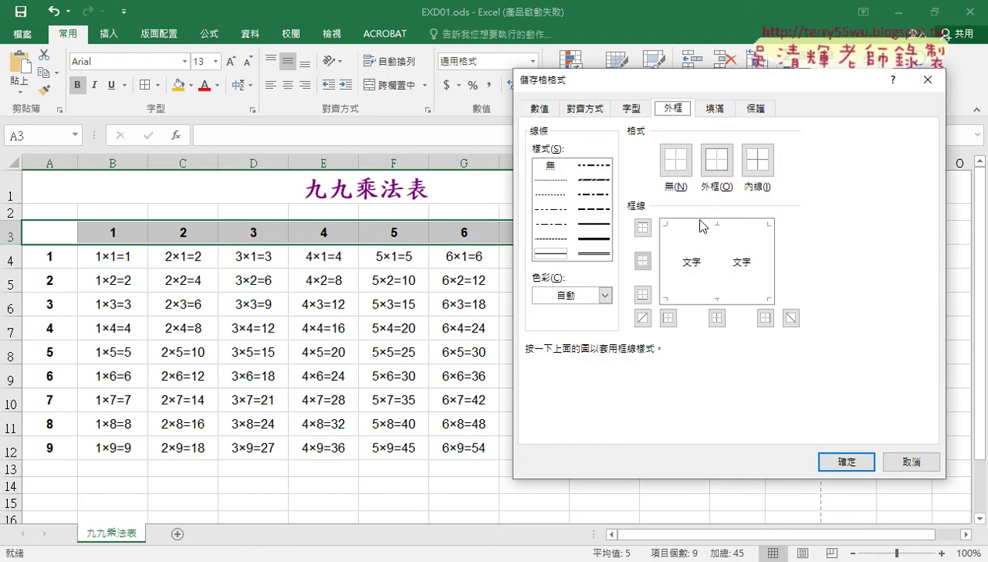
left_click(589, 239)
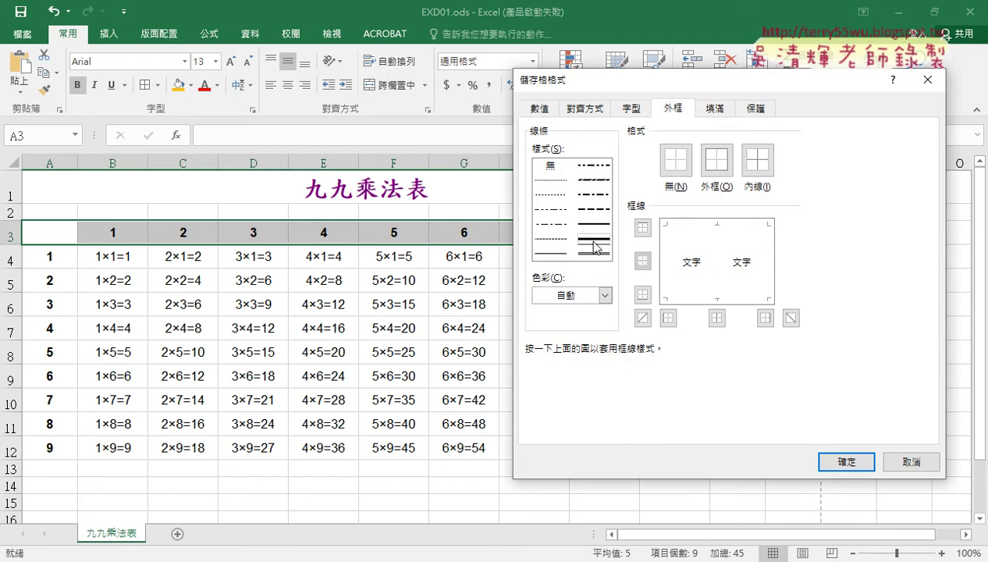
left_click(721, 234)
left_click(846, 462)
left_click(323, 304)
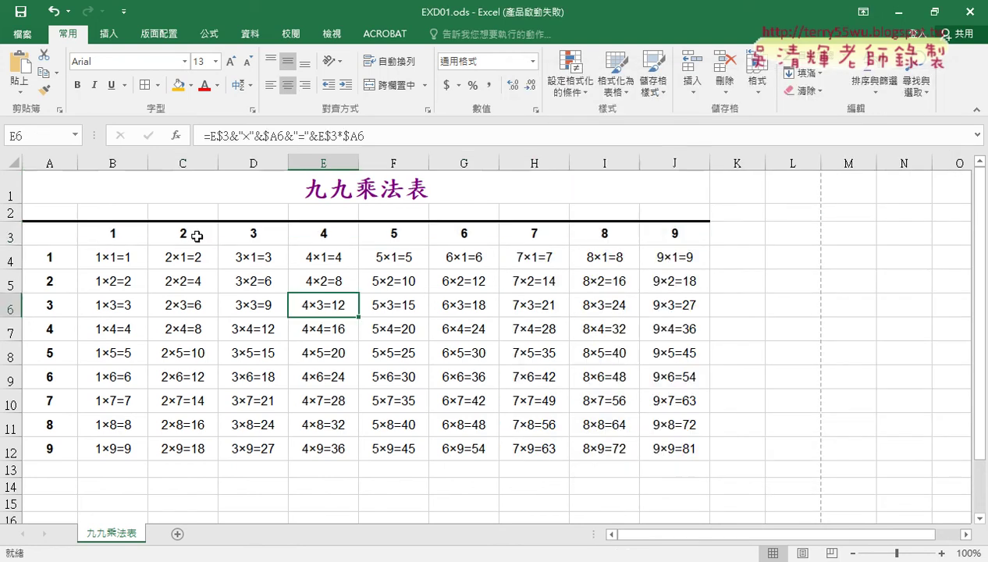
Step: Add a thickest solid bottom border under row A12:J12, then check the task PDF
left_click_drag(61, 446, 682, 452)
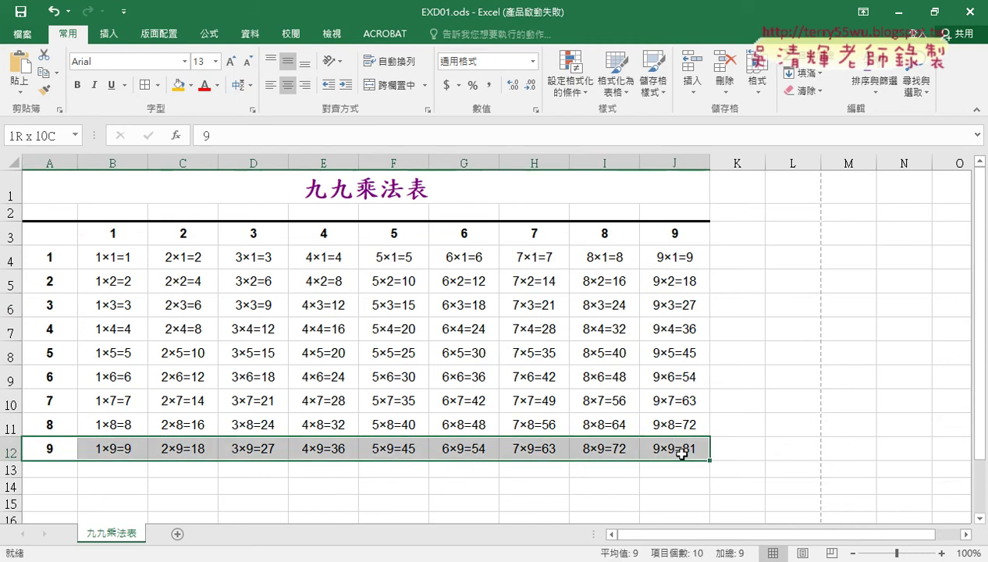
left_click(157, 84)
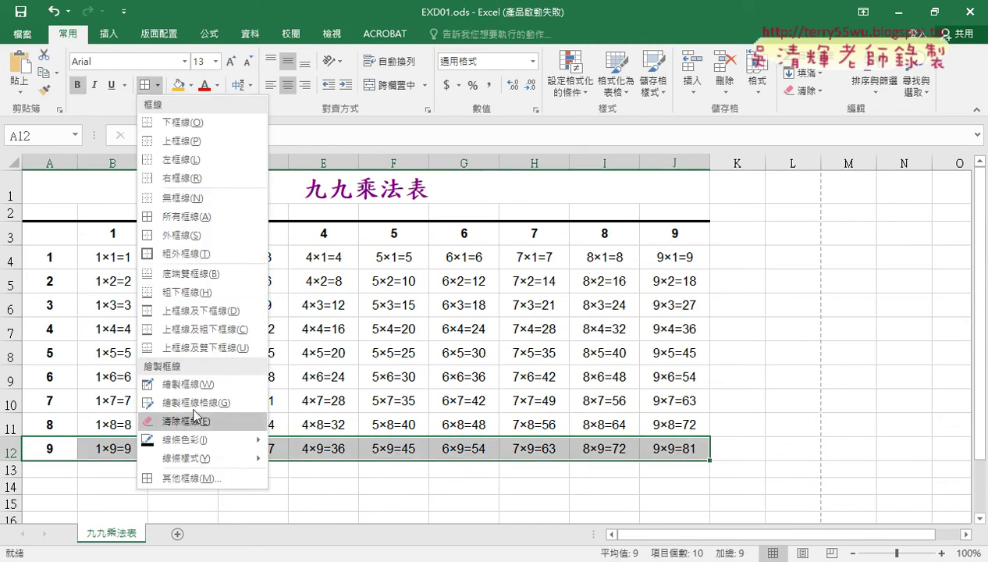
left_click(204, 478)
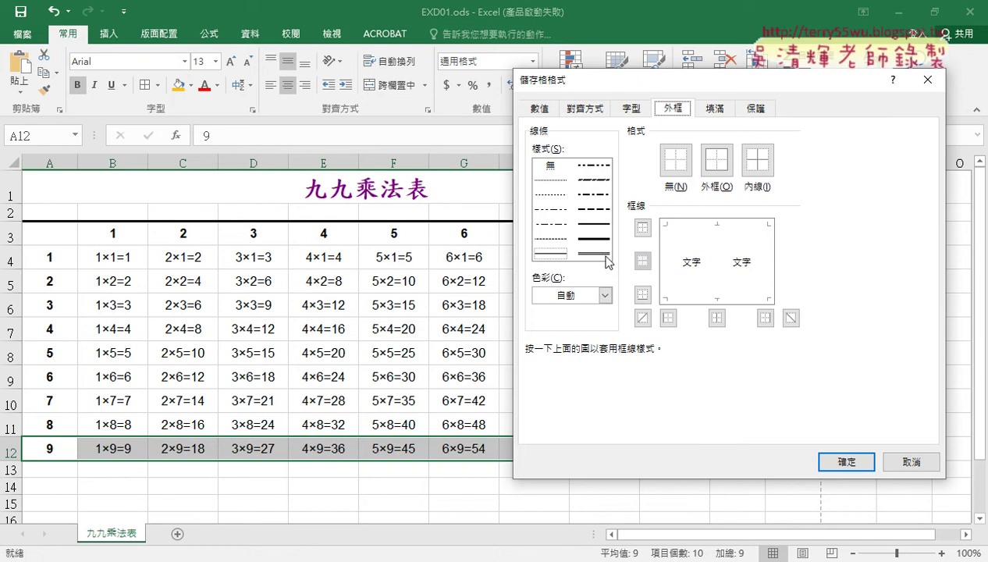
left_click(594, 240)
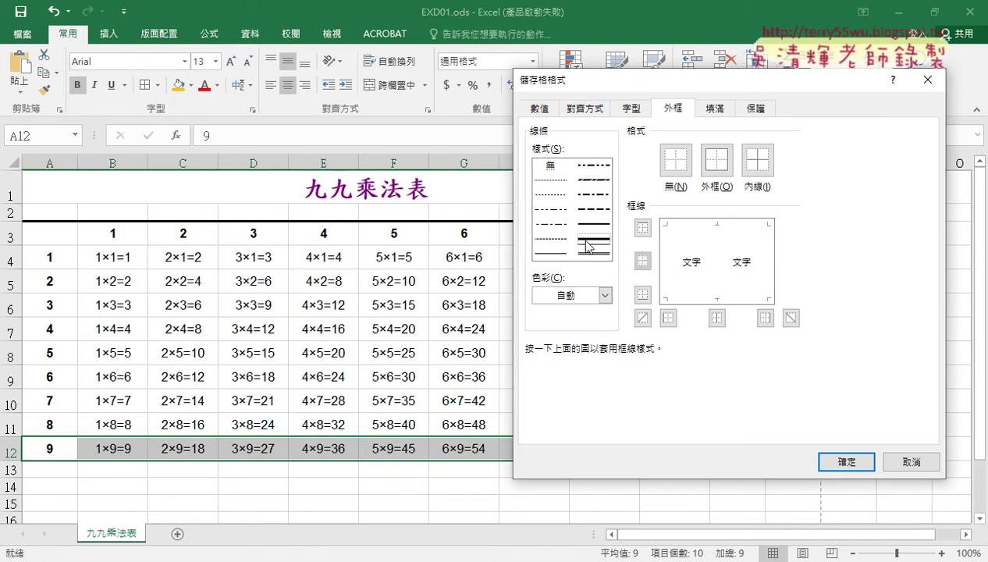
left_click(718, 293)
left_click(827, 460)
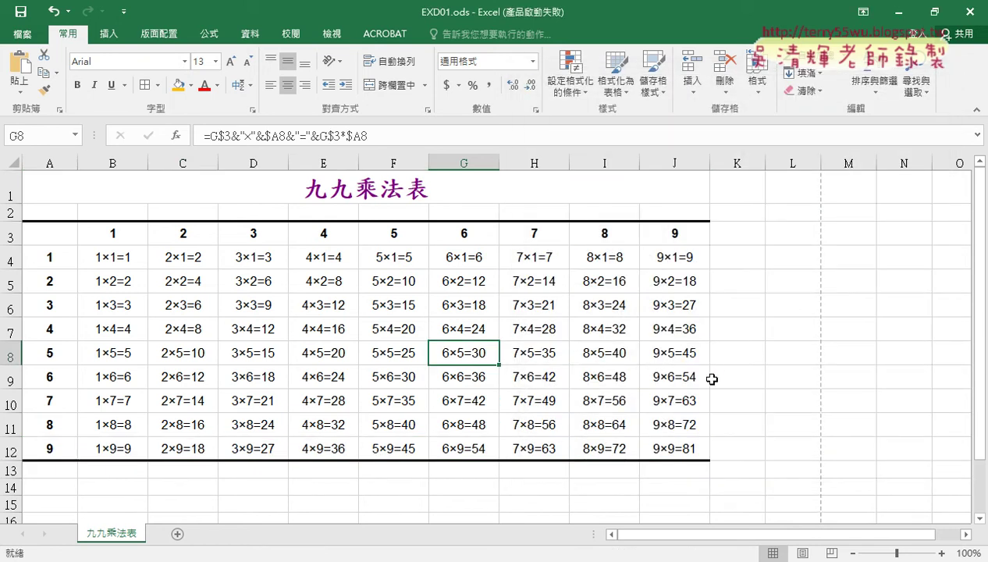
key("alt+Tab")
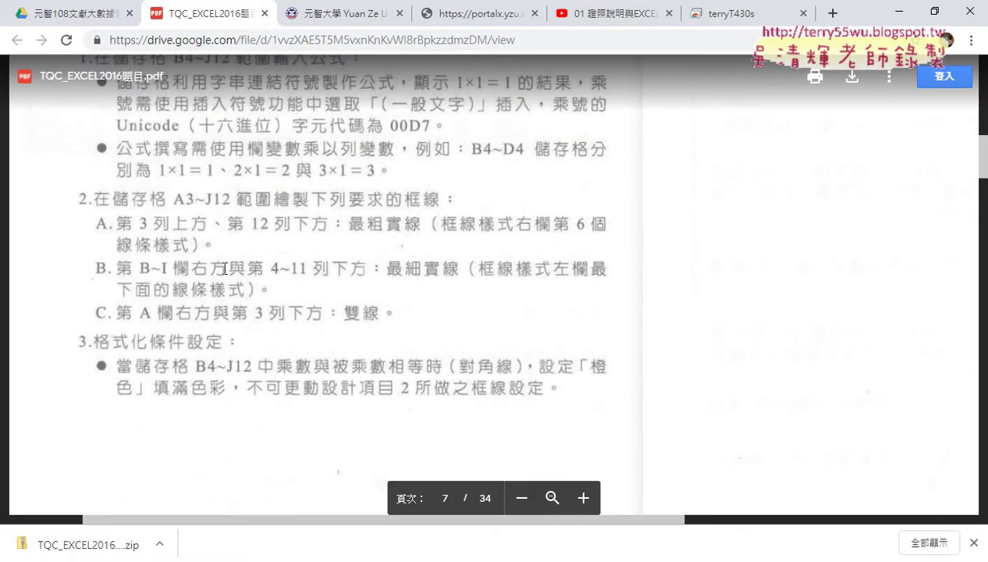
left_click(899, 12)
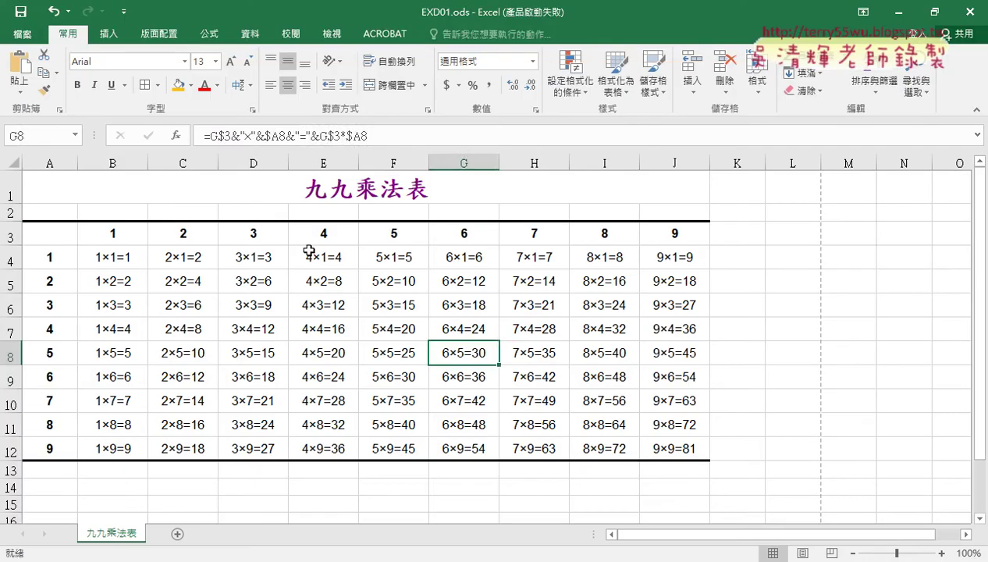
Step: Give B3:I12 thin solid right and inside-vertical borders, then select the table body rows 4–12
mouse_move(113, 233)
left_mouse_down()
mouse_move(441, 444)
mouse_move(591, 441)
left_mouse_up()
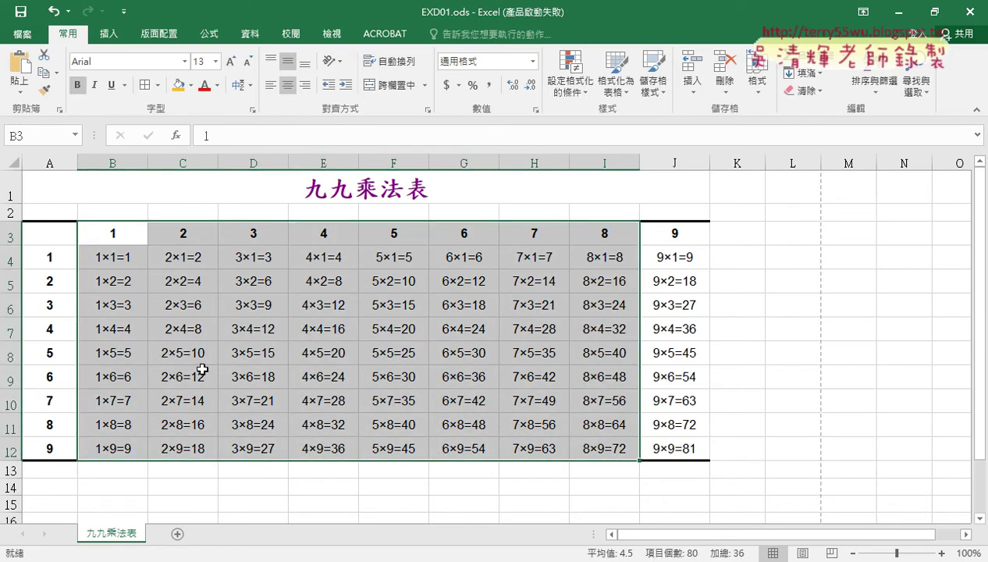
left_click(158, 86)
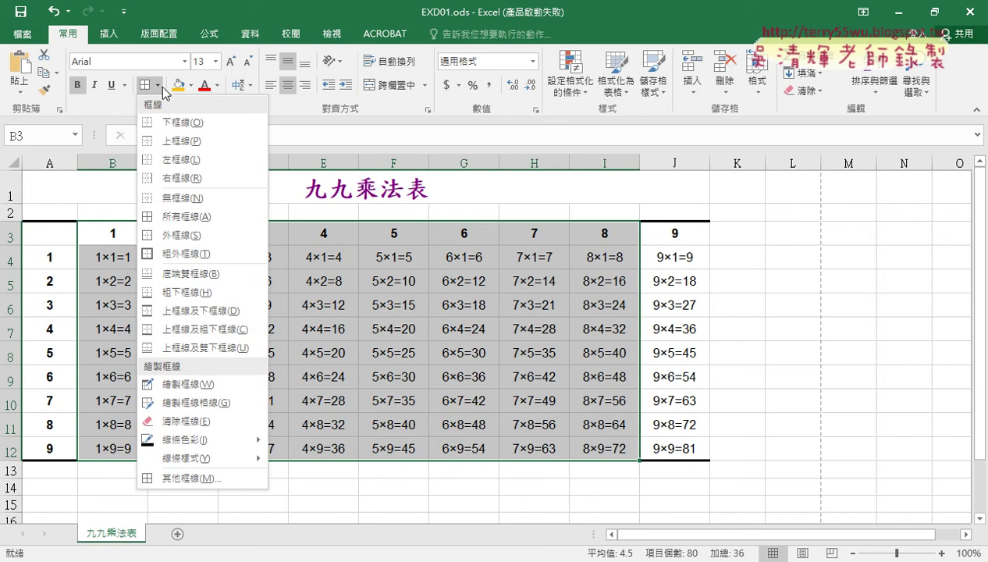
left_click(167, 477)
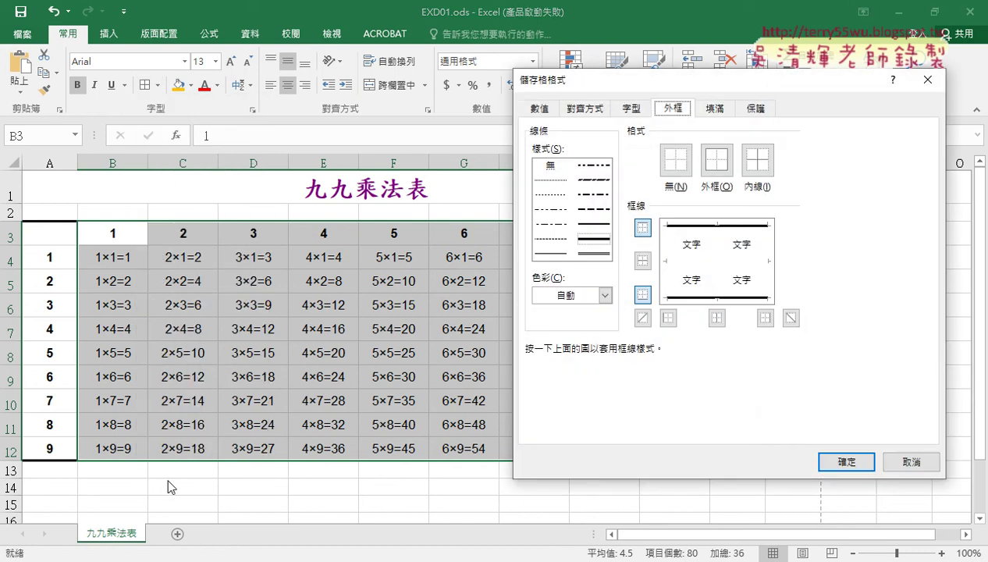
left_click(547, 253)
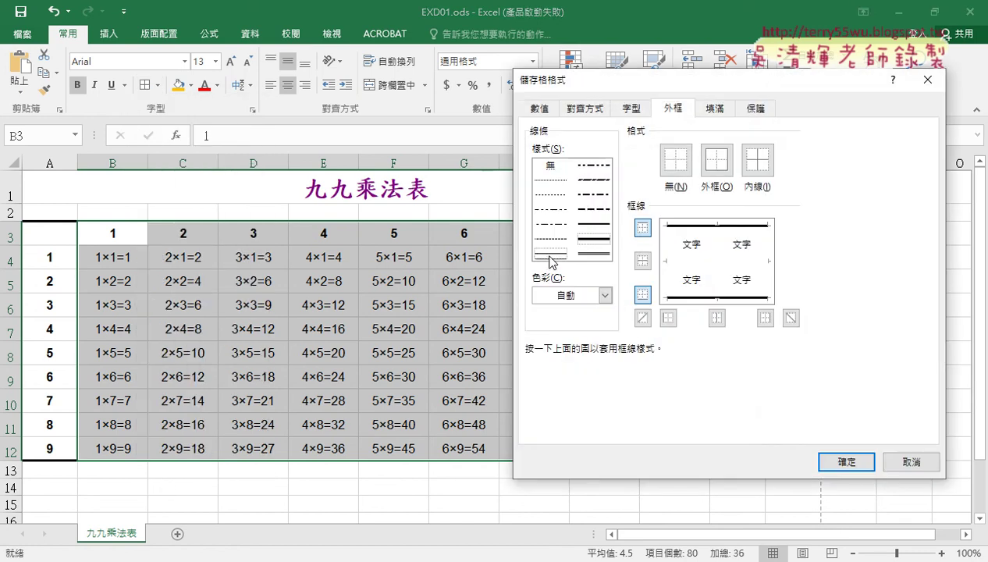
left_click(767, 257)
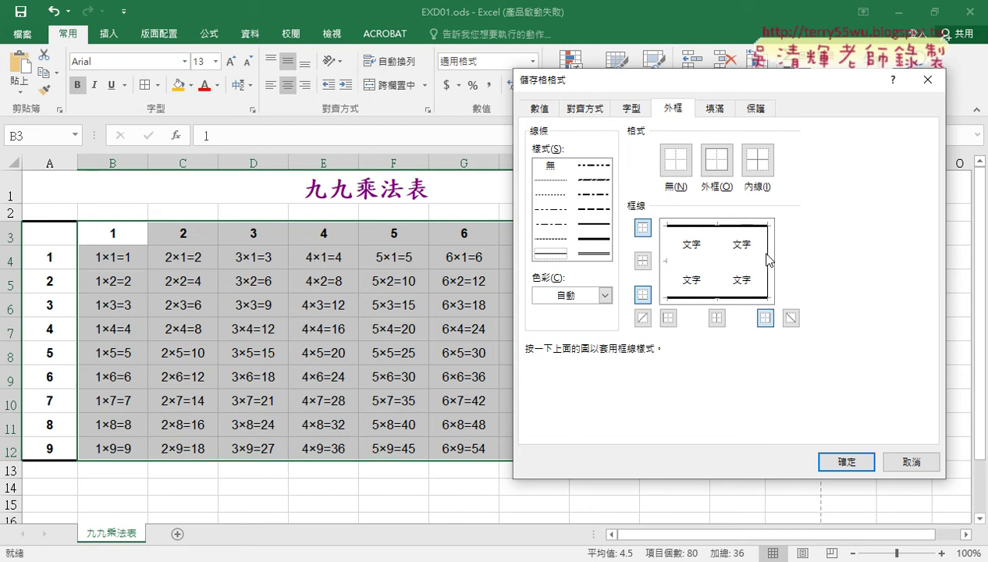
left_click(715, 258)
left_click_drag(678, 82, 837, 81)
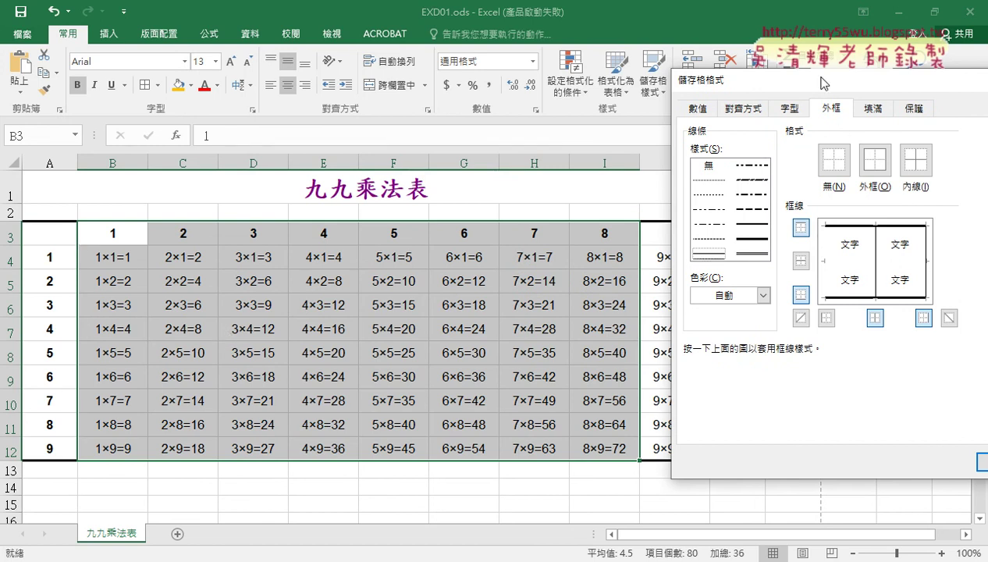
left_click_drag(816, 81, 407, 75)
left_click(625, 452)
left_click(794, 369)
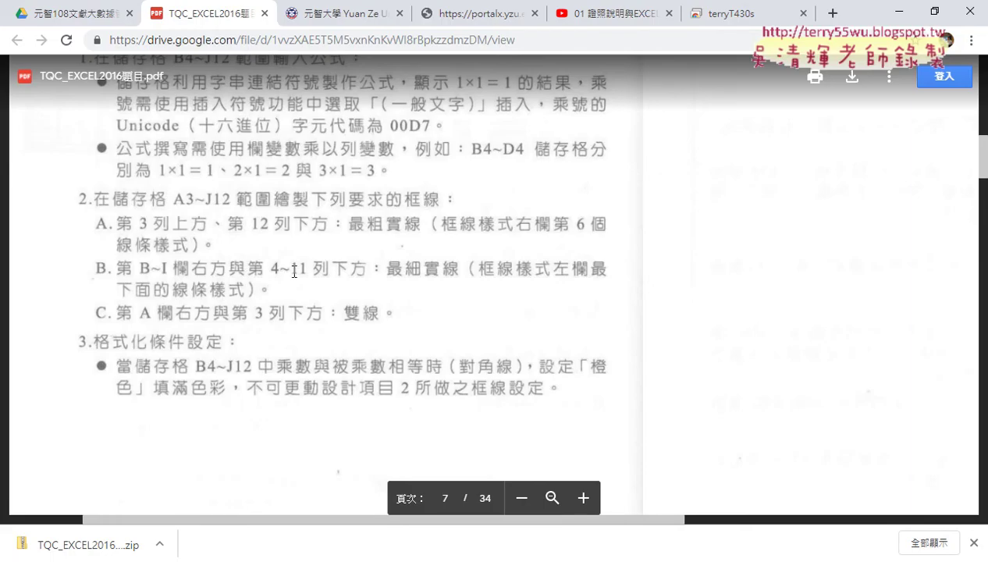
left_click(897, 12)
mouse_move(46, 258)
left_mouse_down()
mouse_move(681, 268)
mouse_move(691, 451)
left_mouse_up()
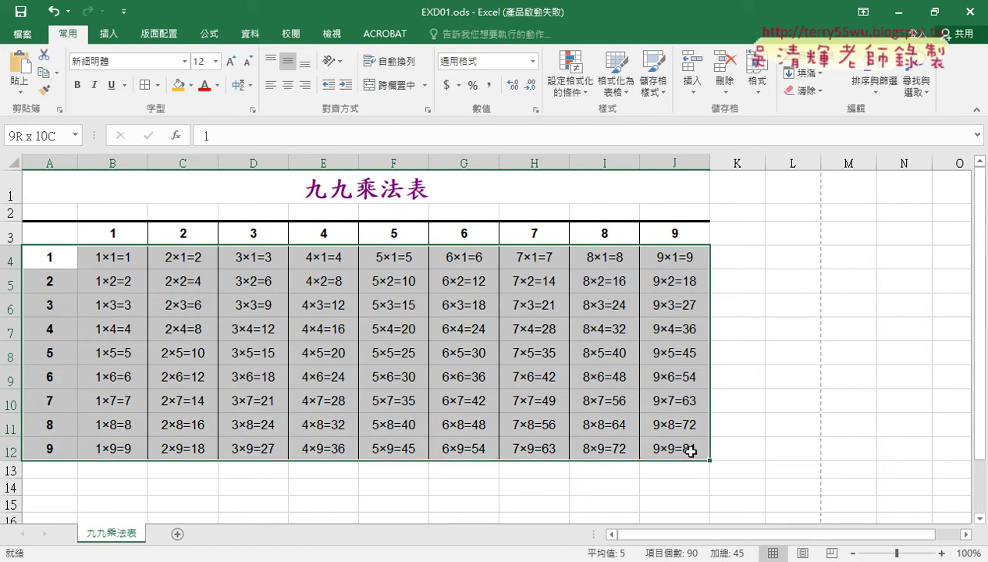
Step: Apply a thin solid border to the table body rows 4–12, then select A4:J11
left_click(157, 84)
left_click(204, 478)
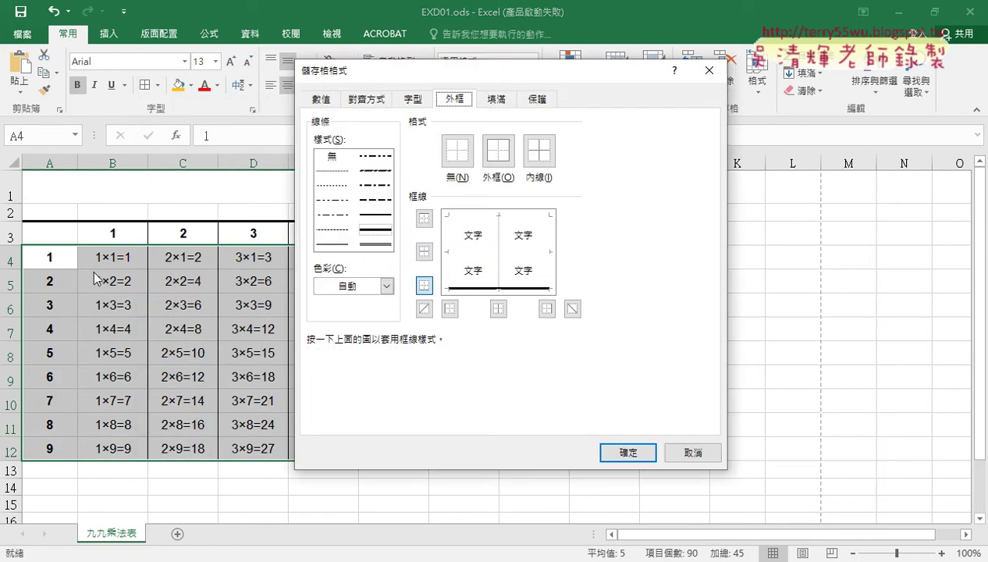
left_click(331, 245)
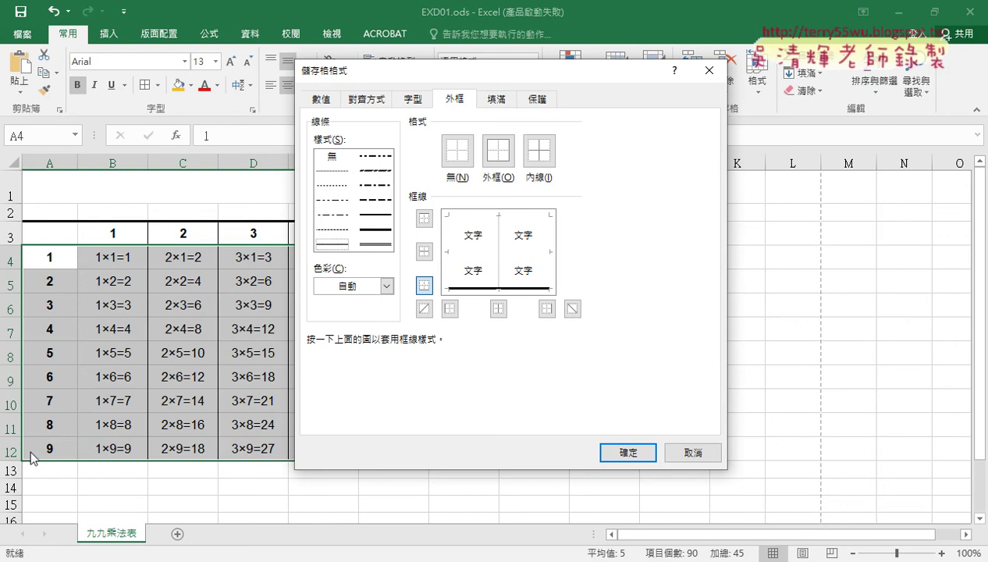
left_click(628, 451)
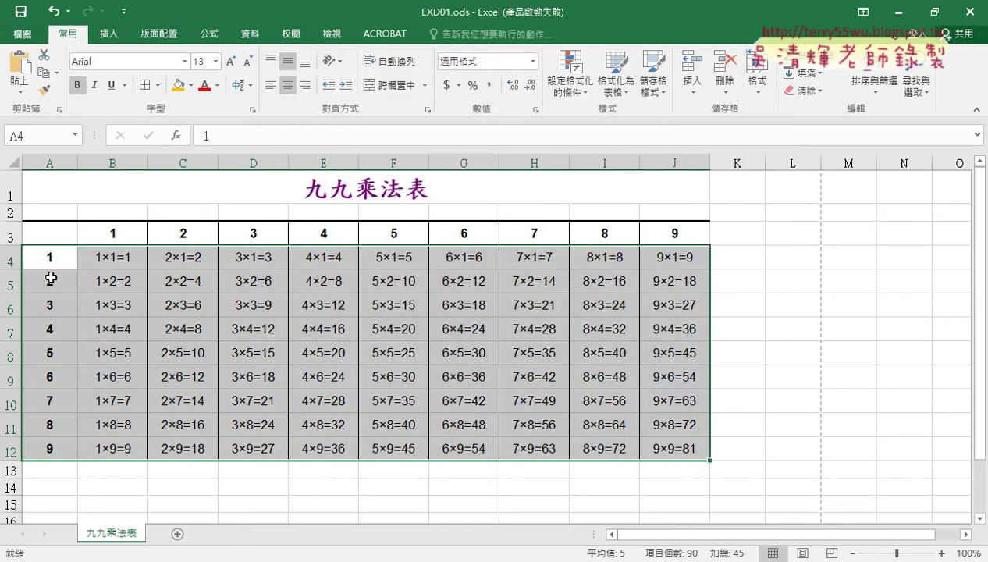
mouse_move(45, 256)
left_mouse_down()
mouse_move(65, 426)
mouse_move(662, 426)
left_mouse_up()
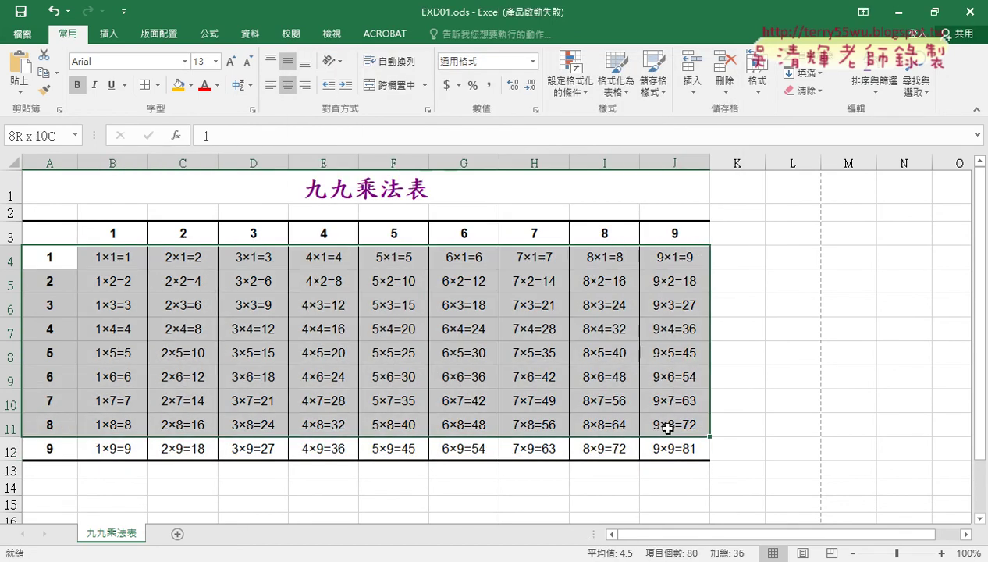
Step: Try a double-line bottom and inside-vertical border on rows 4–11, then cancel without applying
left_click(157, 85)
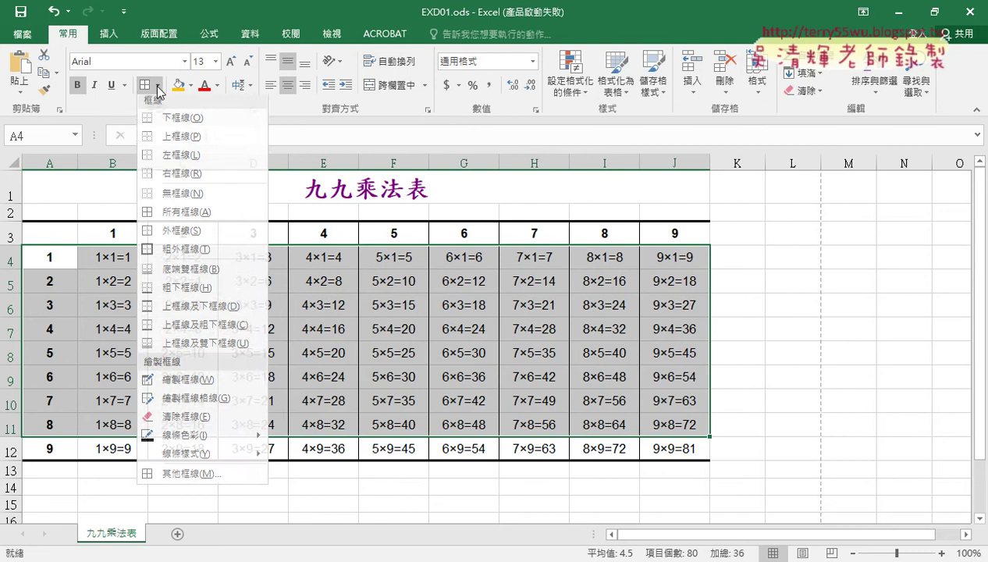
left_click(205, 479)
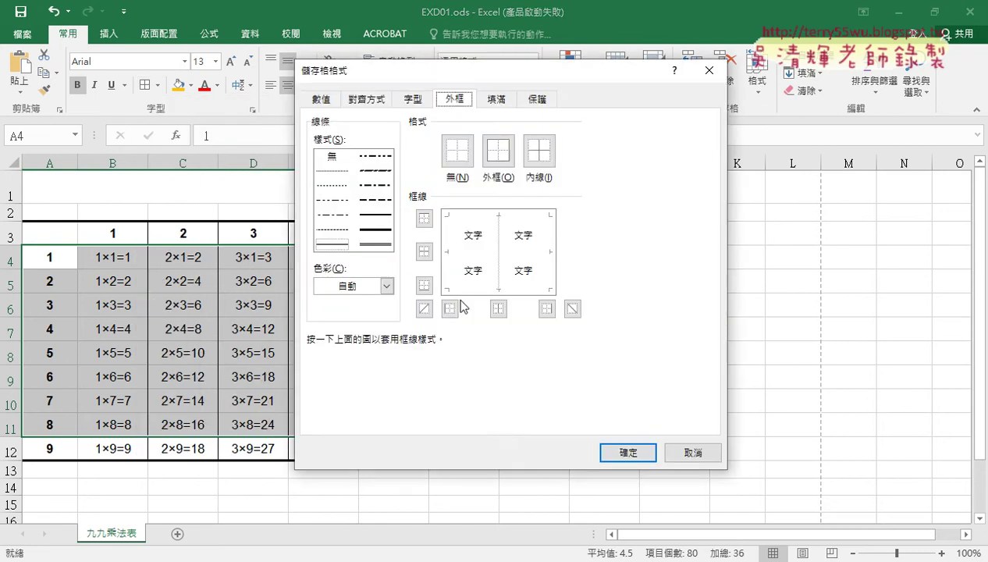
left_click(334, 245)
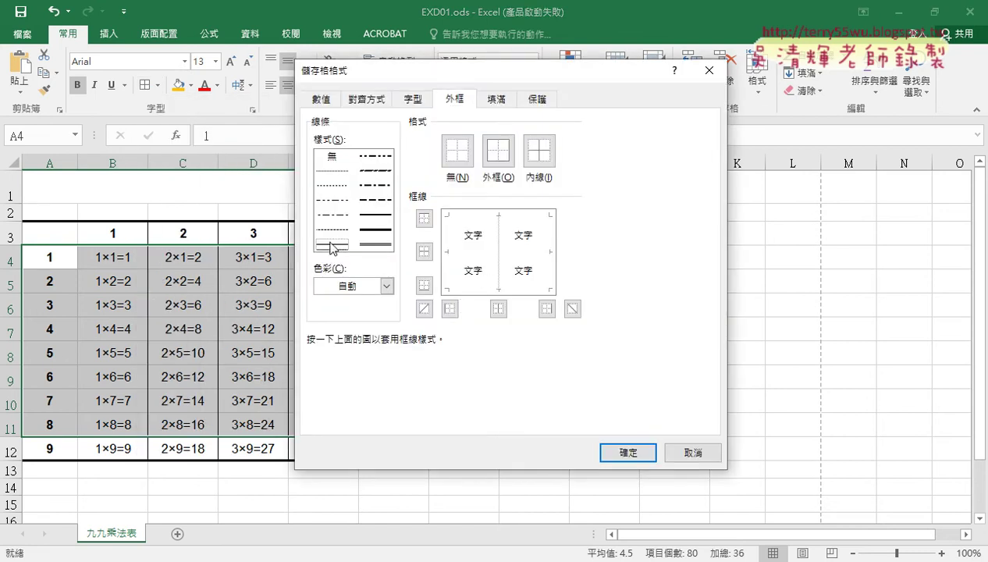
left_click(498, 288)
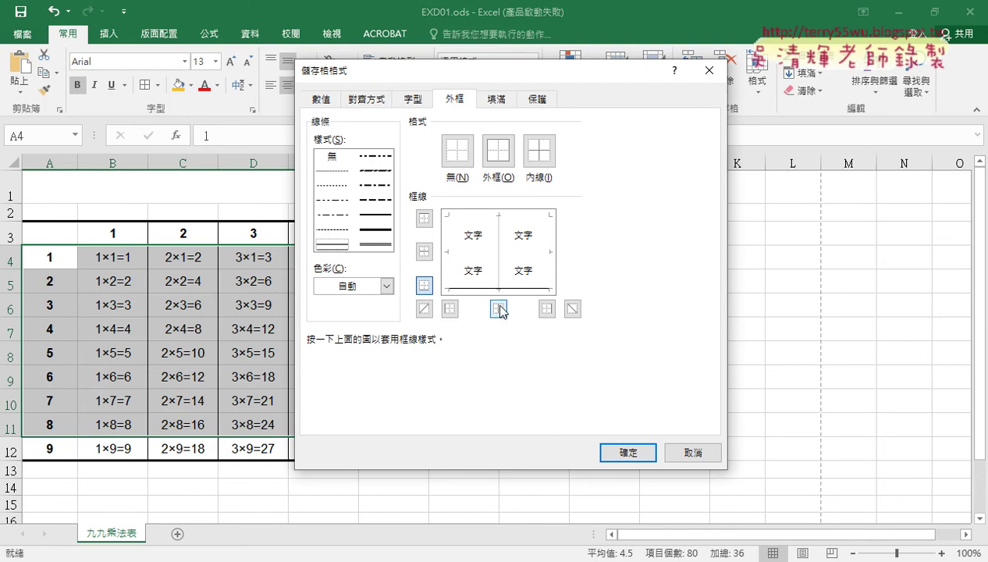
left_click(494, 256)
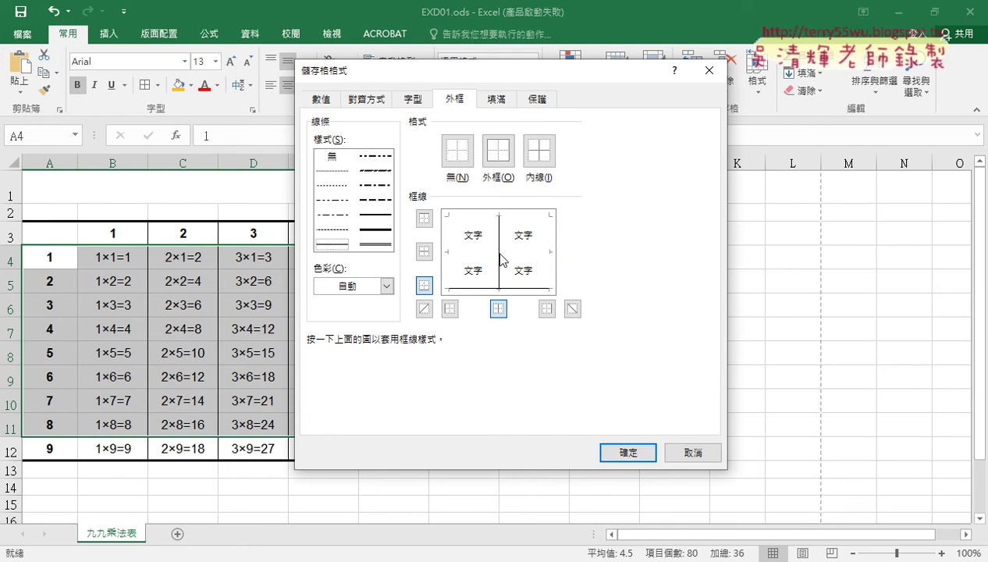
left_click(695, 453)
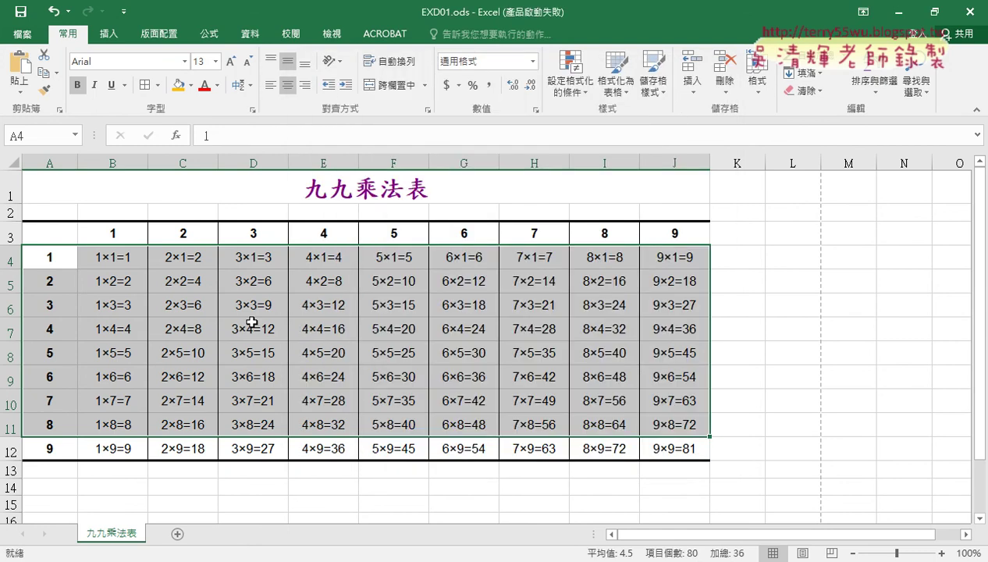
Step: Give rows 4–11 thin solid bottom and inside-horizontal borders, then check the exam PDF
left_click(157, 85)
left_click(191, 477)
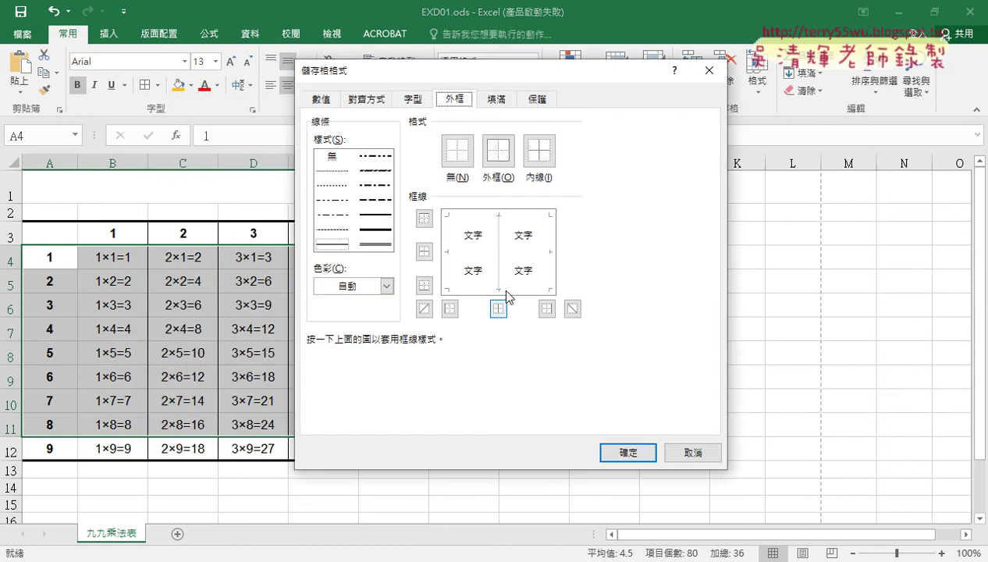
left_click(326, 244)
left_click(483, 289)
left_click(460, 252)
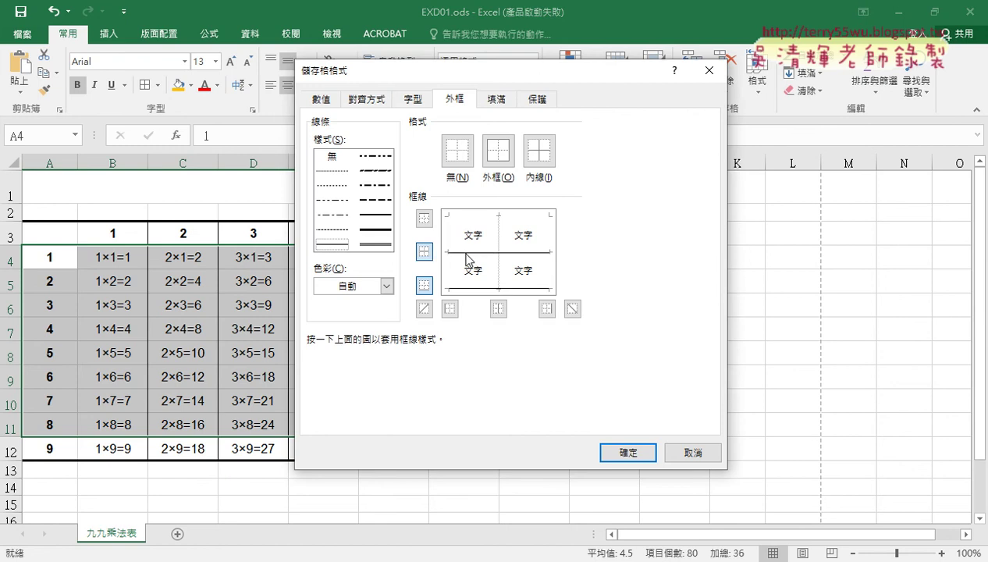
left_click(644, 461)
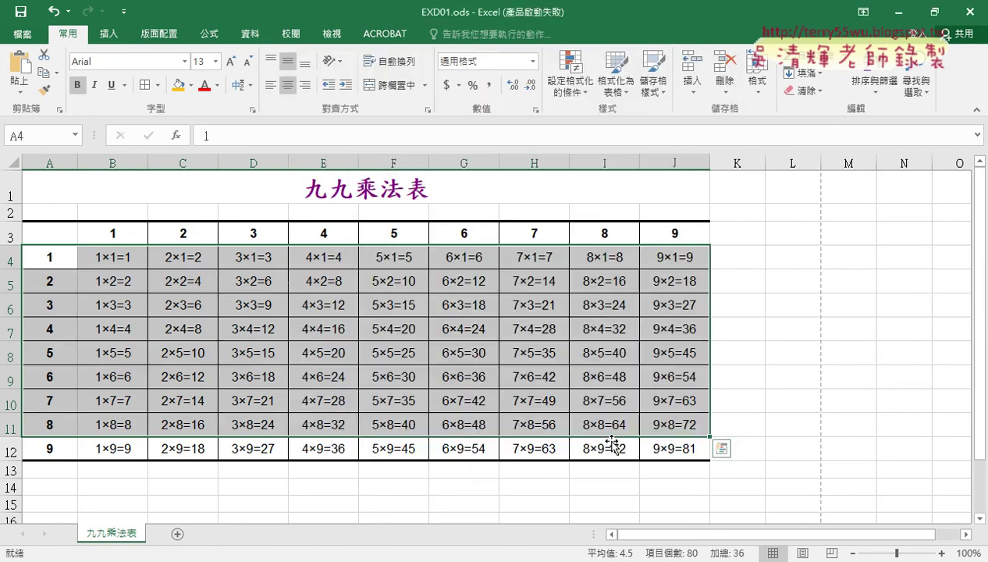
left_click(837, 326)
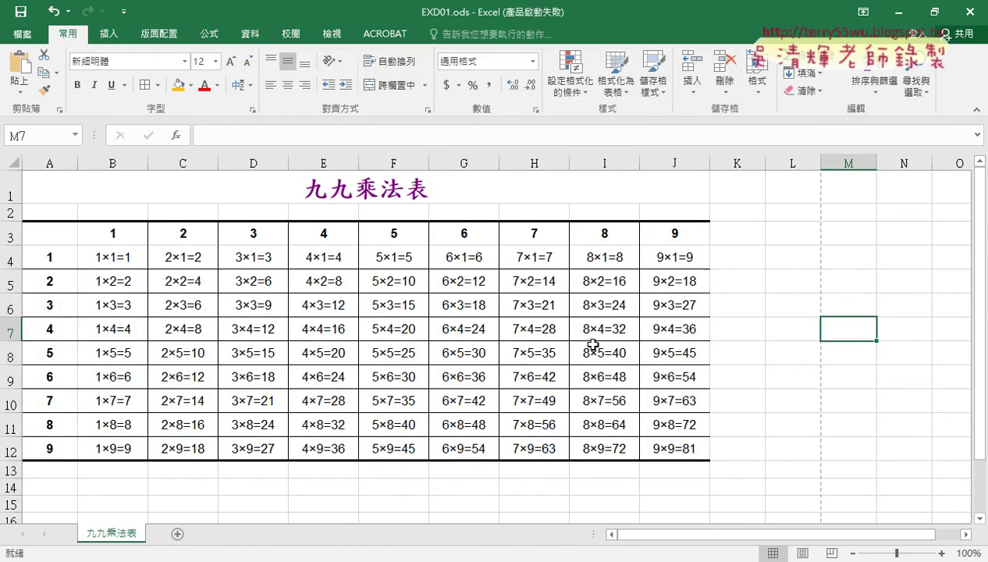
key("alt+Tab")
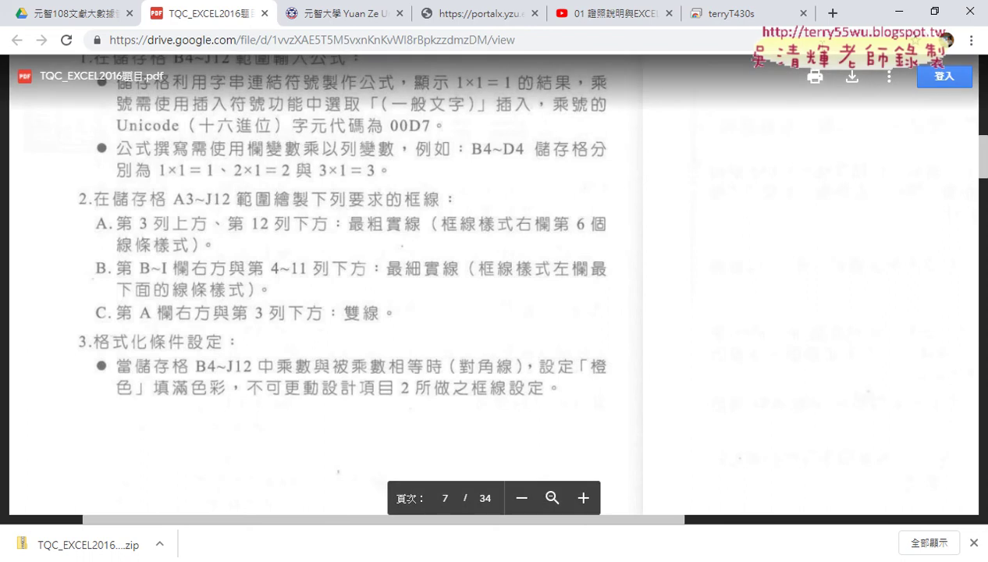
left_click(900, 11)
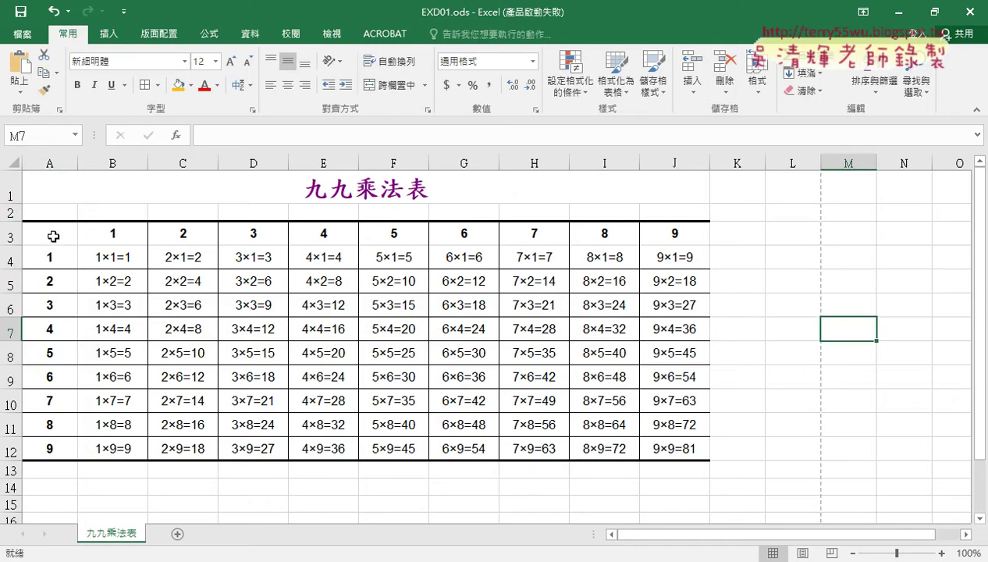
Step: Put a double-line border on the right edge of A3:A12, then select header row A3:J3
left_click_drag(53, 237, 47, 448)
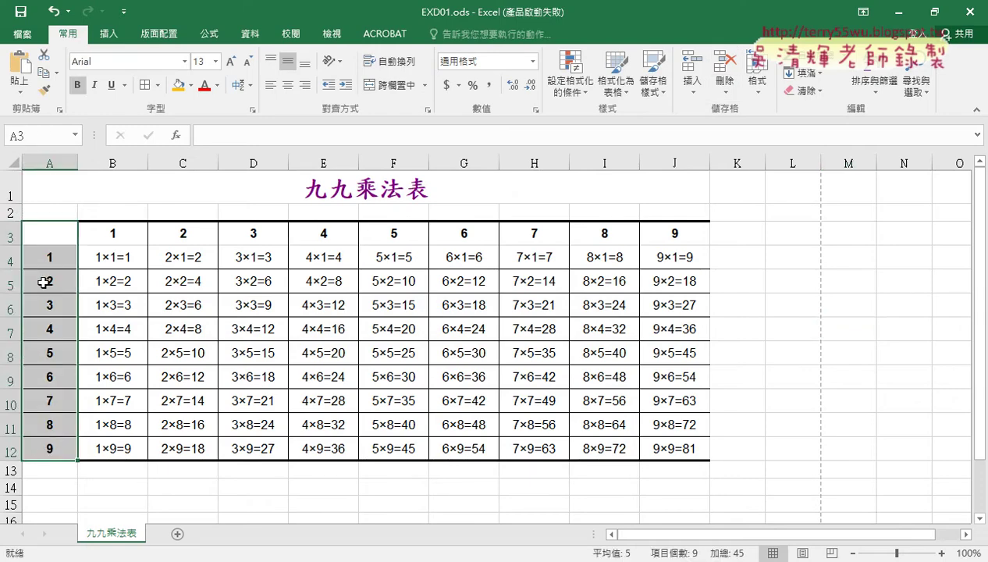
left_click(157, 85)
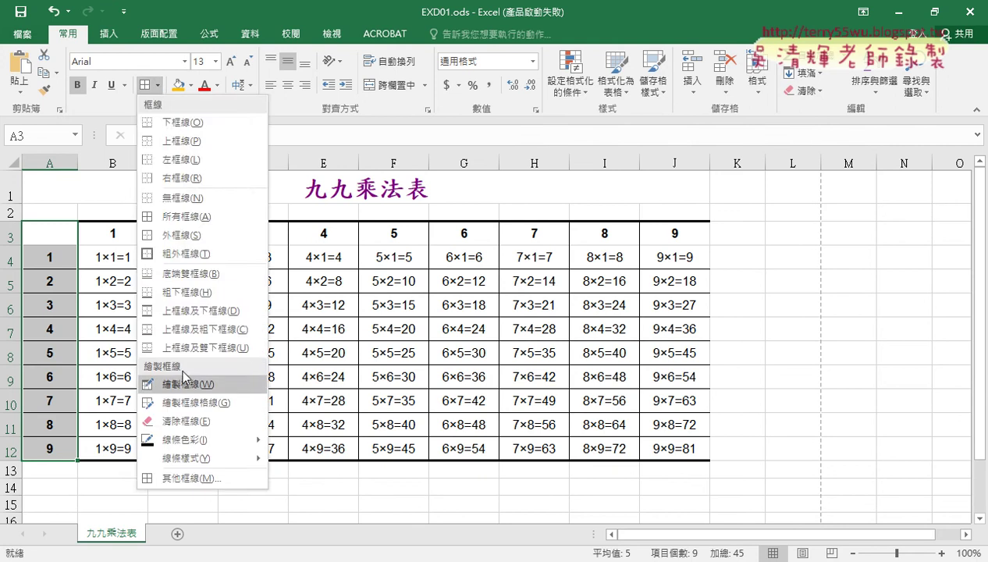
left_click(190, 477)
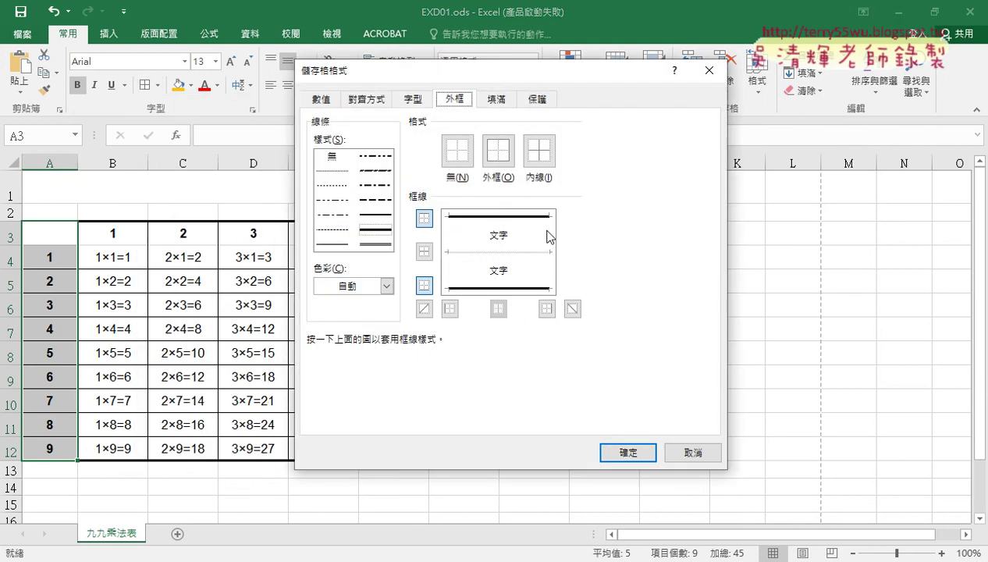
left_click(375, 245)
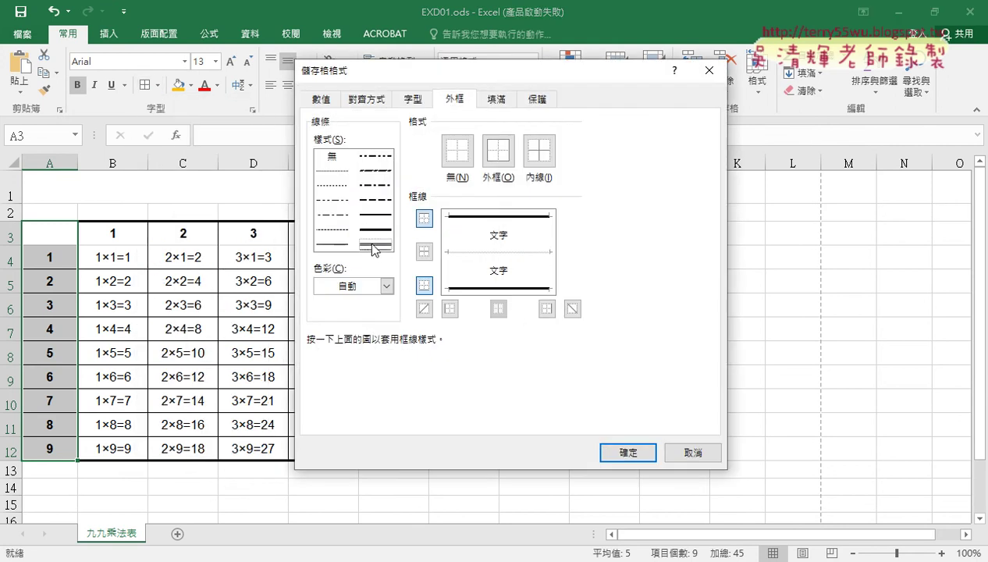
left_click(548, 238)
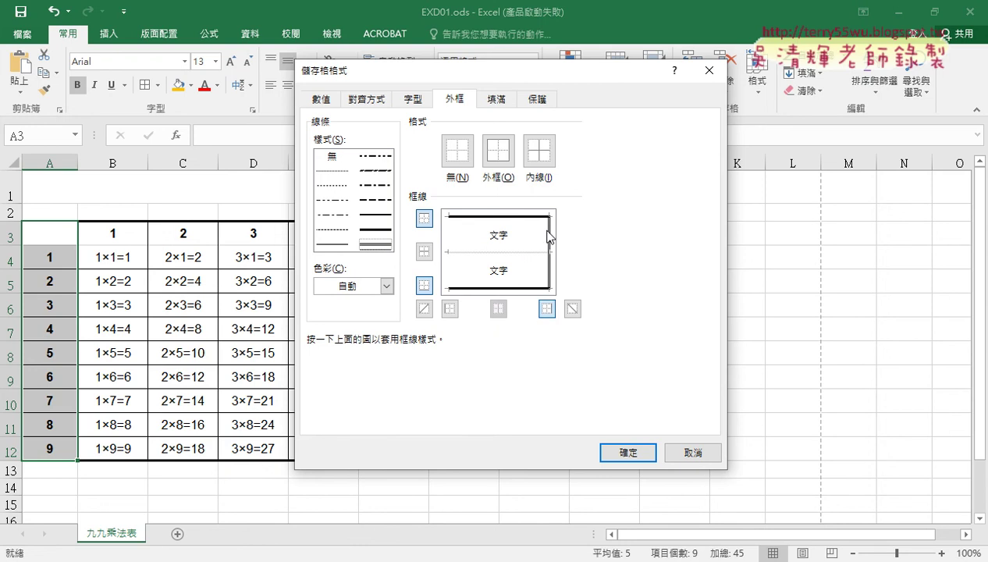
left_click(612, 451)
left_click(110, 259)
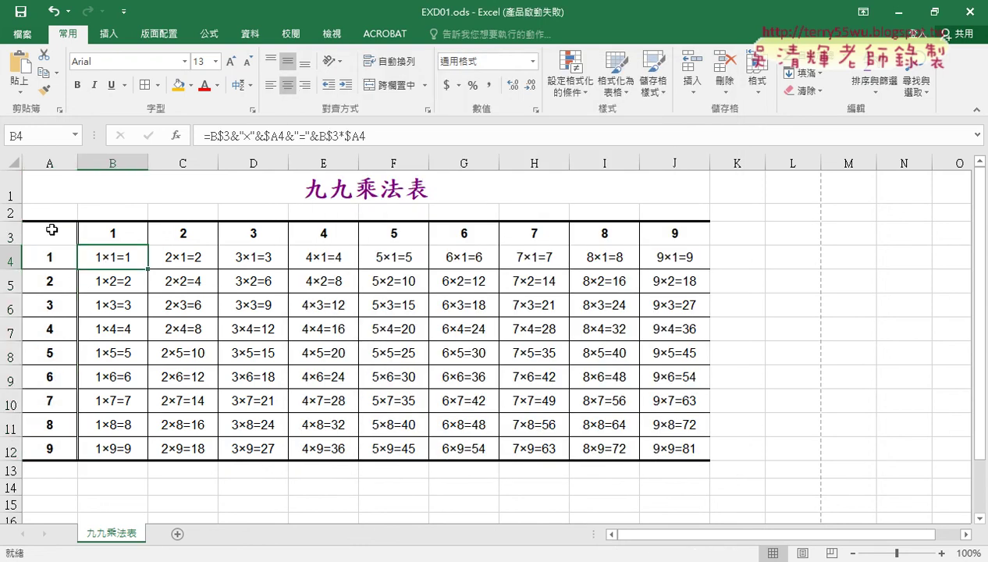
left_click_drag(46, 228, 671, 234)
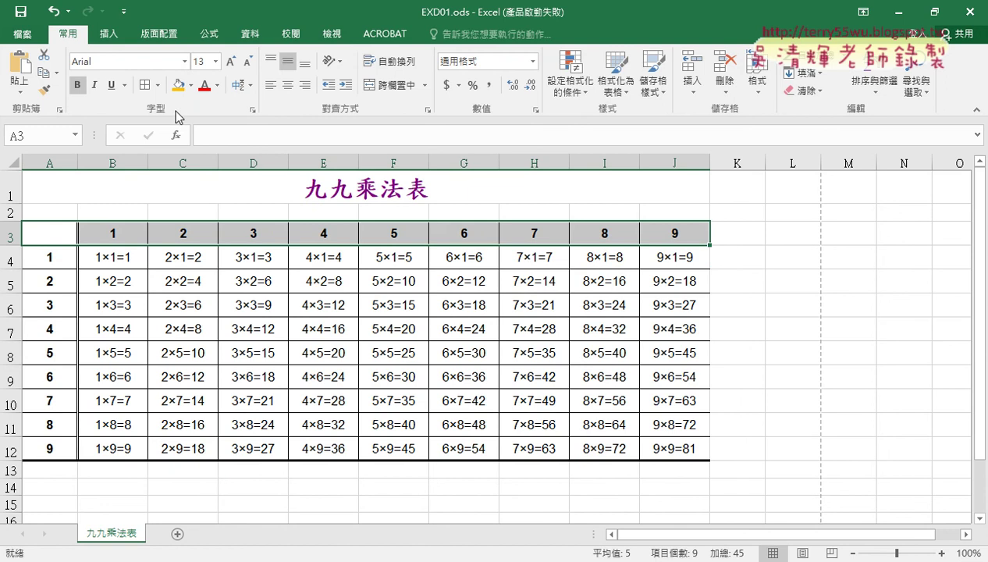
Step: Apply 底端雙框線 (bottom double border) to header row A3:J3 and deselect
left_click(156, 84)
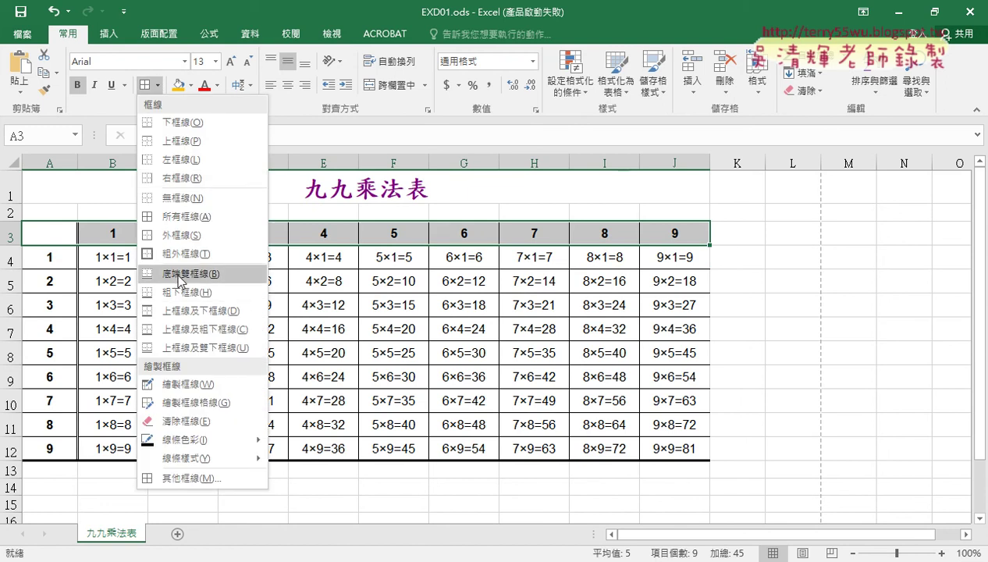
left_click(179, 275)
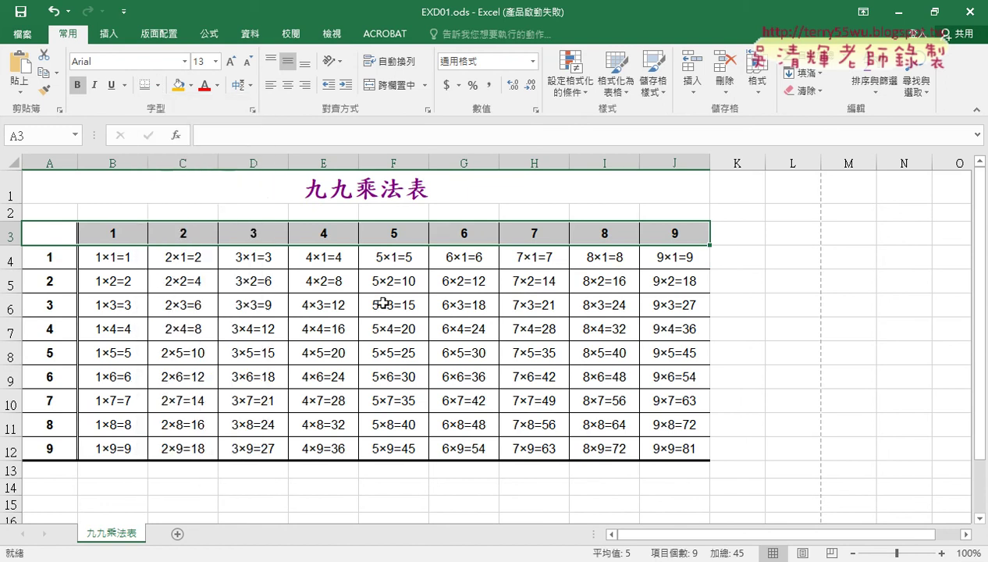
left_click(829, 345)
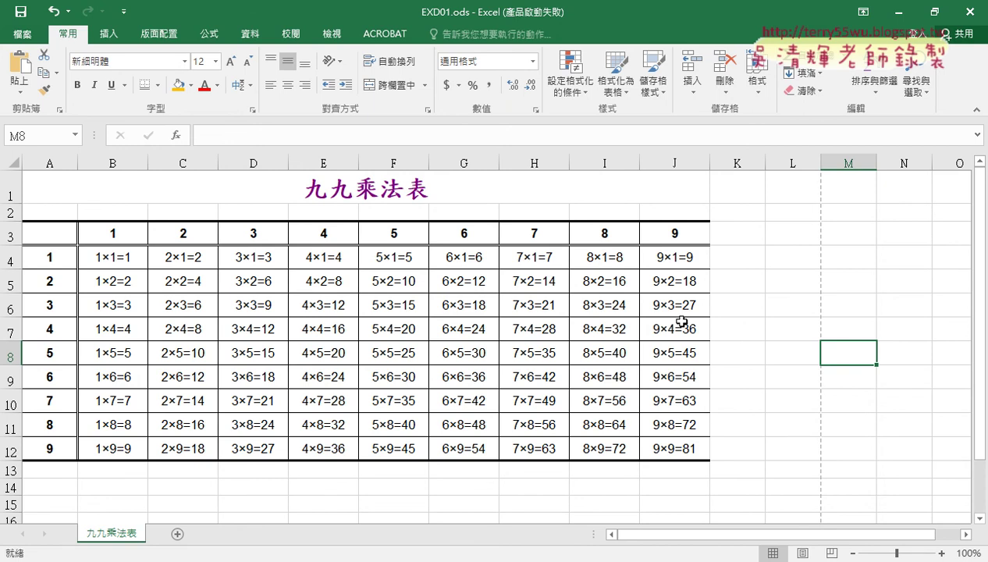
left_click(158, 86)
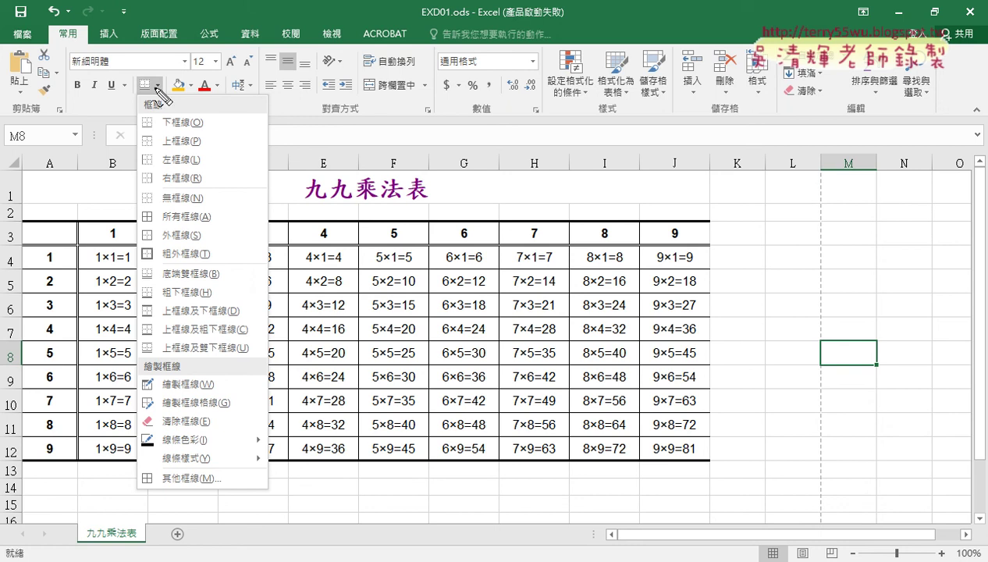
left_click_drag(176, 98, 167, 65)
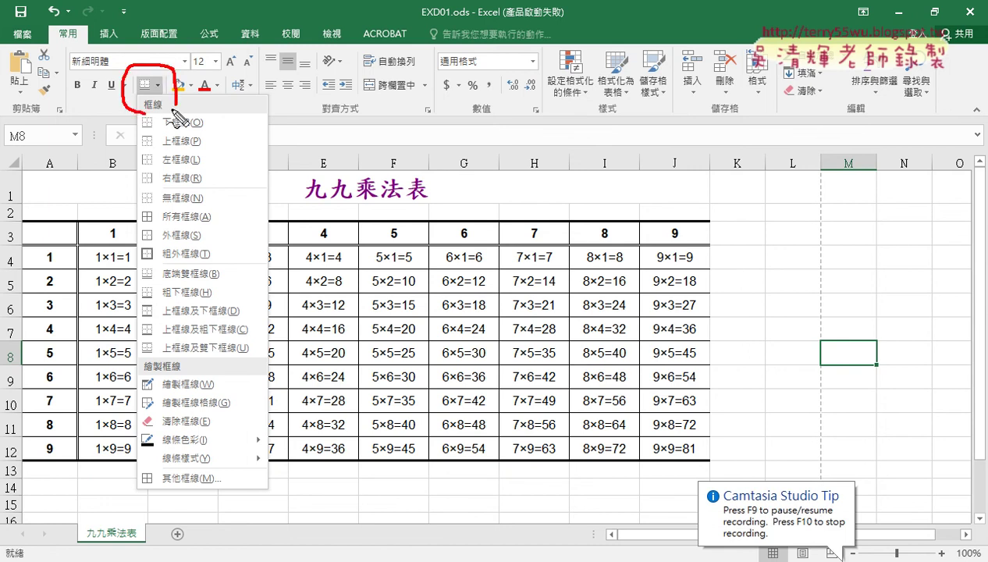
mouse_move(211, 499)
left_mouse_down()
mouse_move(153, 495)
mouse_move(206, 507)
left_mouse_up()
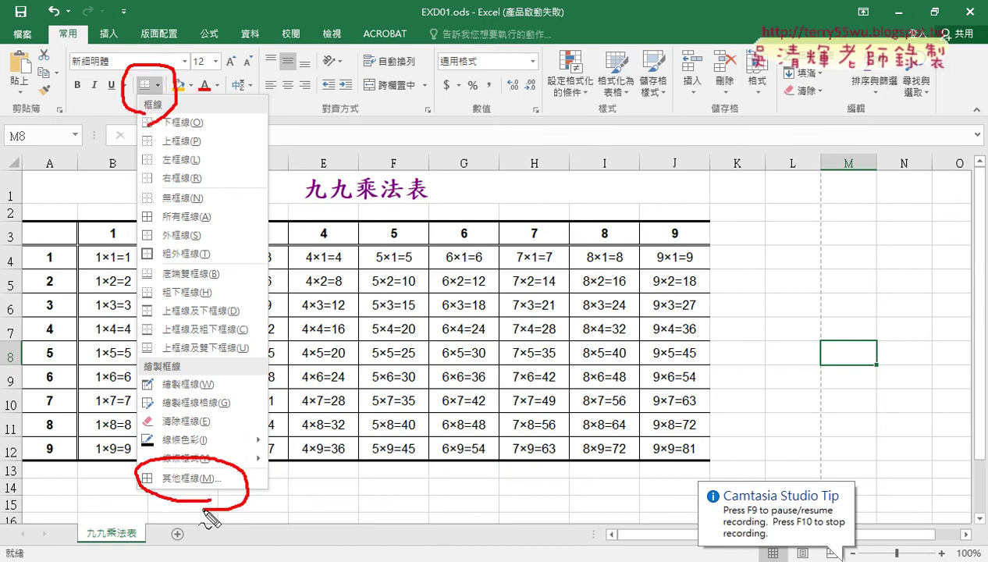
key("Escape")
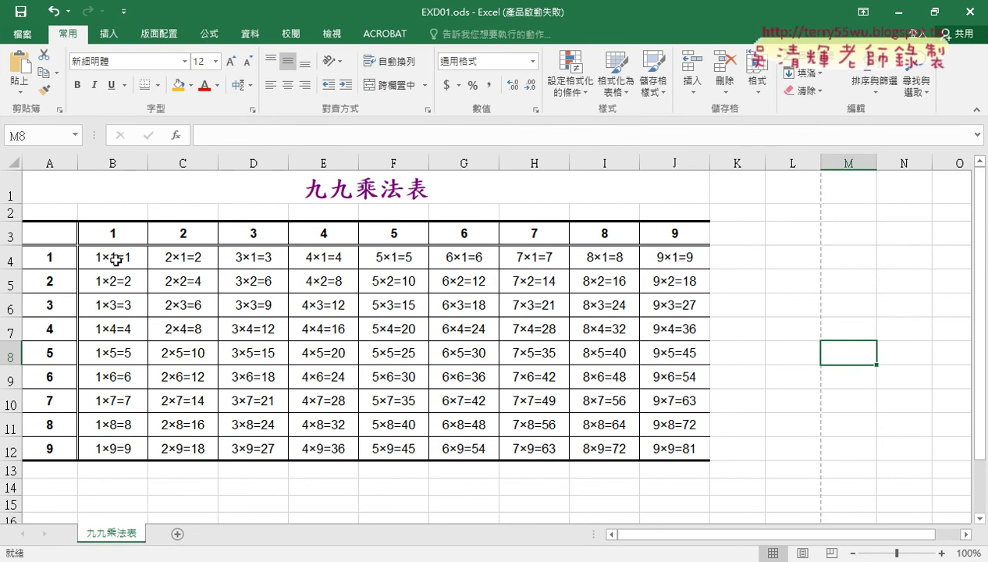
left_click_drag(115, 260, 666, 449)
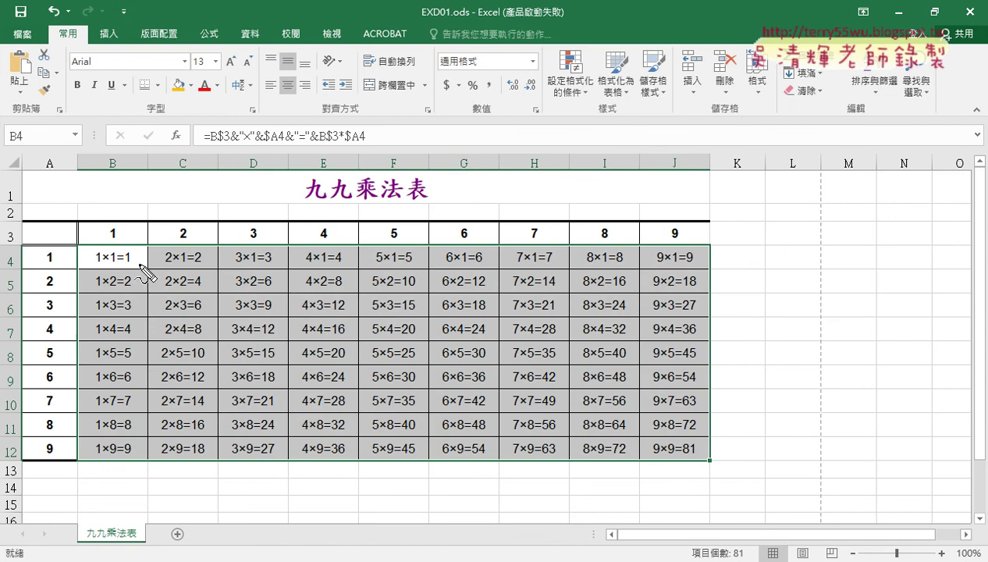
Step: Sketch on-screen annotations over the table and clear them
left_click_drag(139, 257, 142, 248)
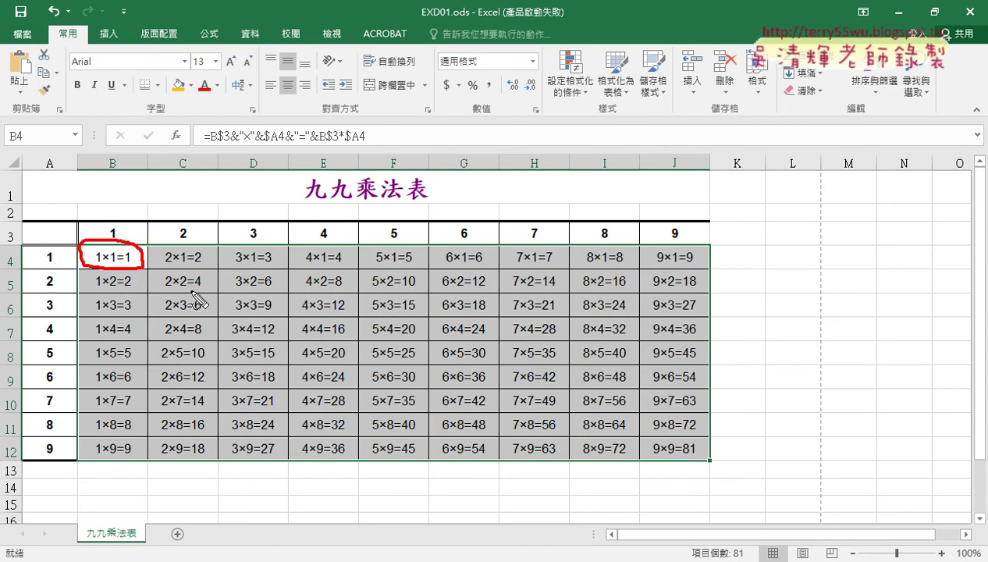
mouse_move(192, 291)
left_mouse_down()
mouse_move(212, 270)
mouse_move(258, 307)
mouse_move(639, 435)
mouse_move(640, 461)
mouse_move(652, 459)
left_mouse_up()
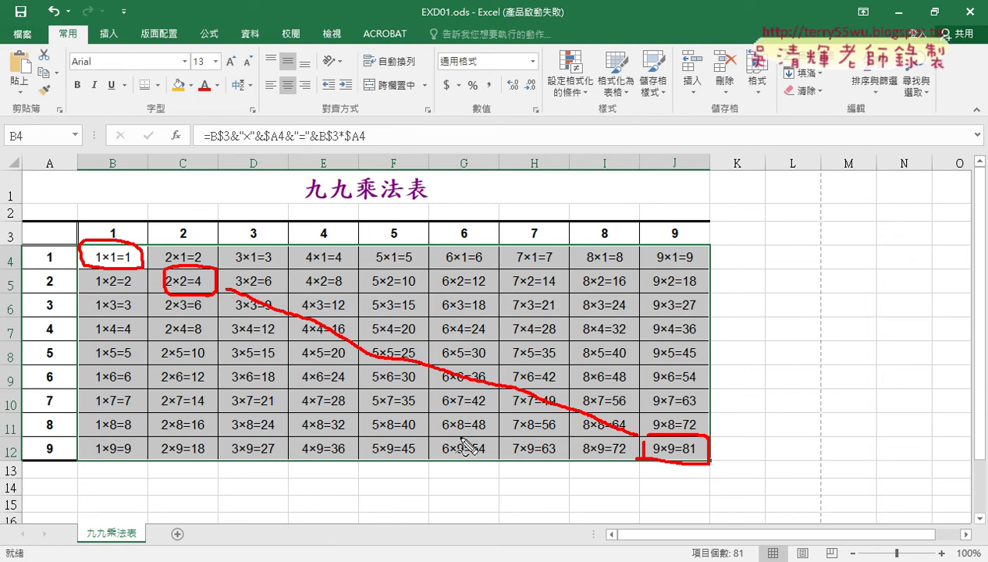
key("Escape")
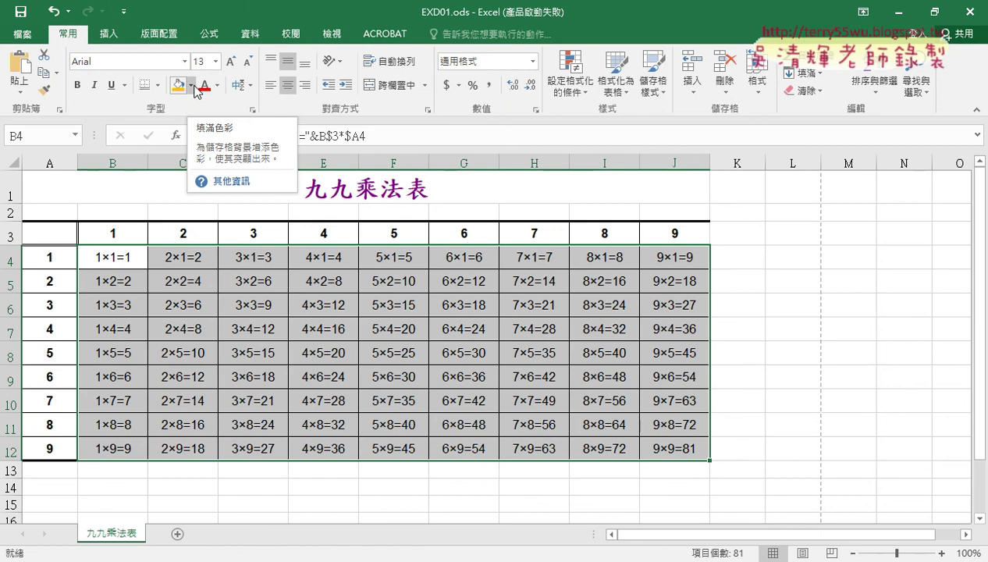
Step: Mark the diagonal products 1×1=1, 2×2=4 through 9×9=81 in B4:J12, then open Conditional Formatting
mouse_move(110, 255)
left_mouse_down()
mouse_move(553, 426)
mouse_move(662, 454)
left_mouse_up()
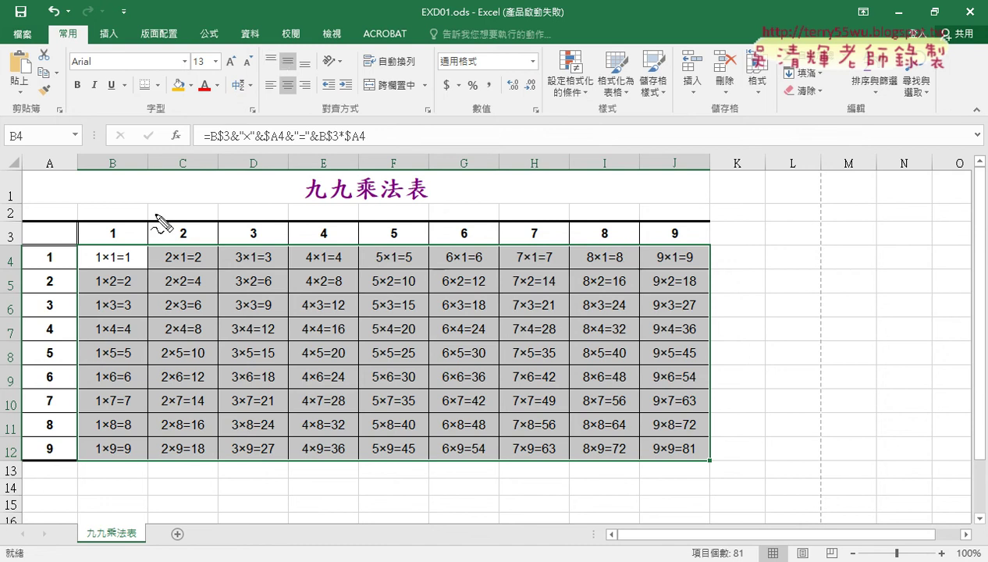
left_click_drag(96, 267, 111, 267)
left_click_drag(160, 294, 181, 292)
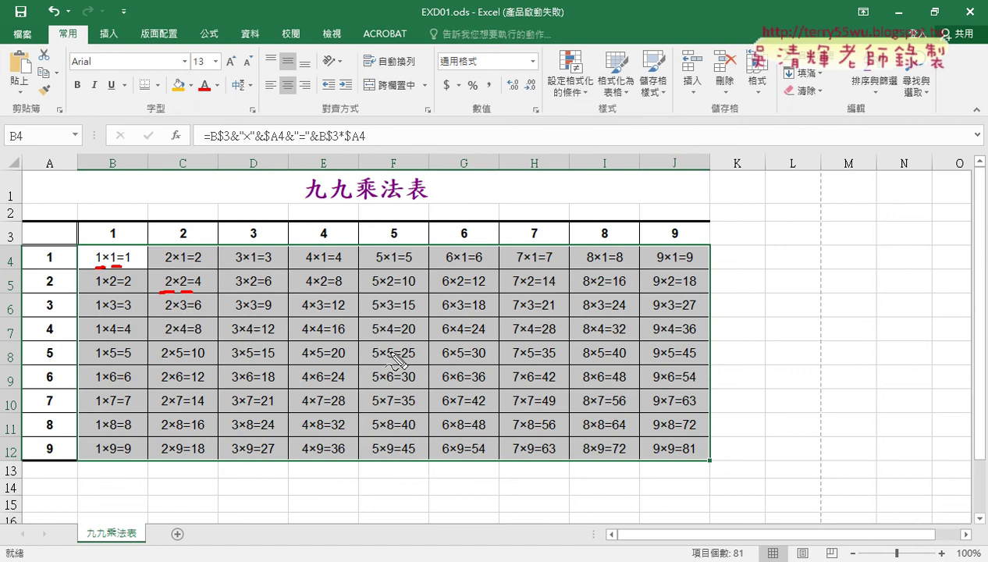
left_click_drag(652, 458, 667, 458)
mouse_move(118, 223)
left_mouse_down()
mouse_move(117, 247)
mouse_move(58, 273)
left_mouse_up()
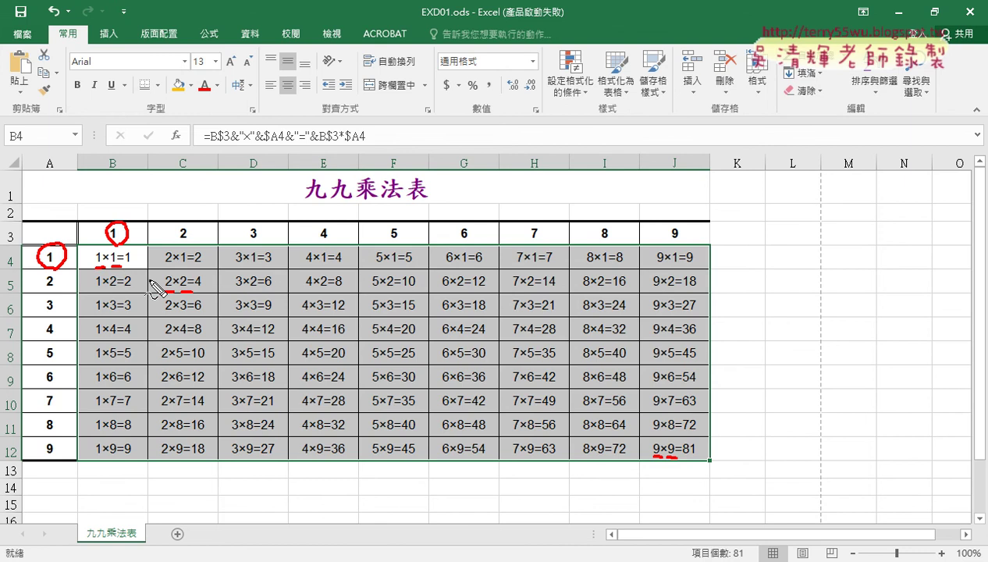
key("Escape")
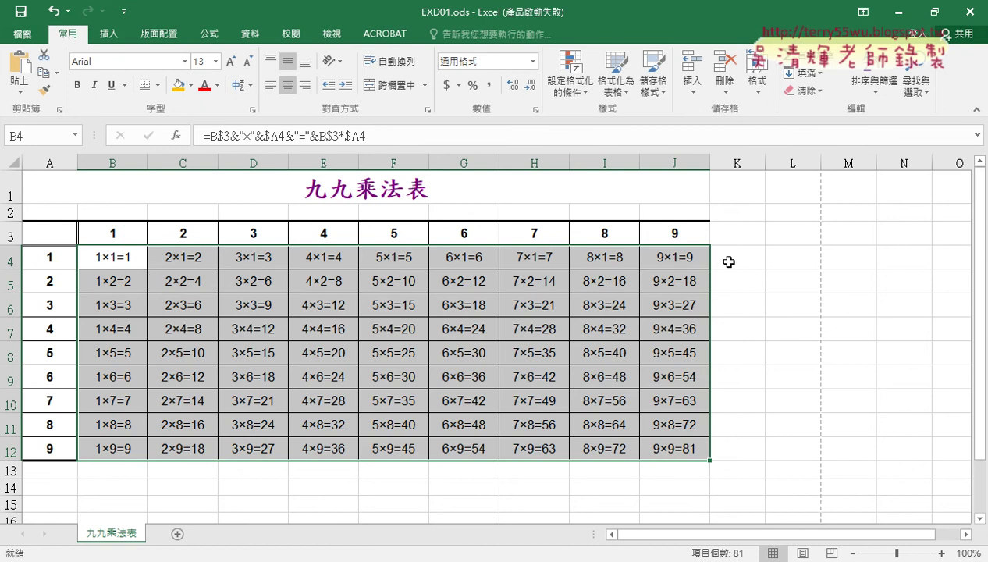
left_click(575, 92)
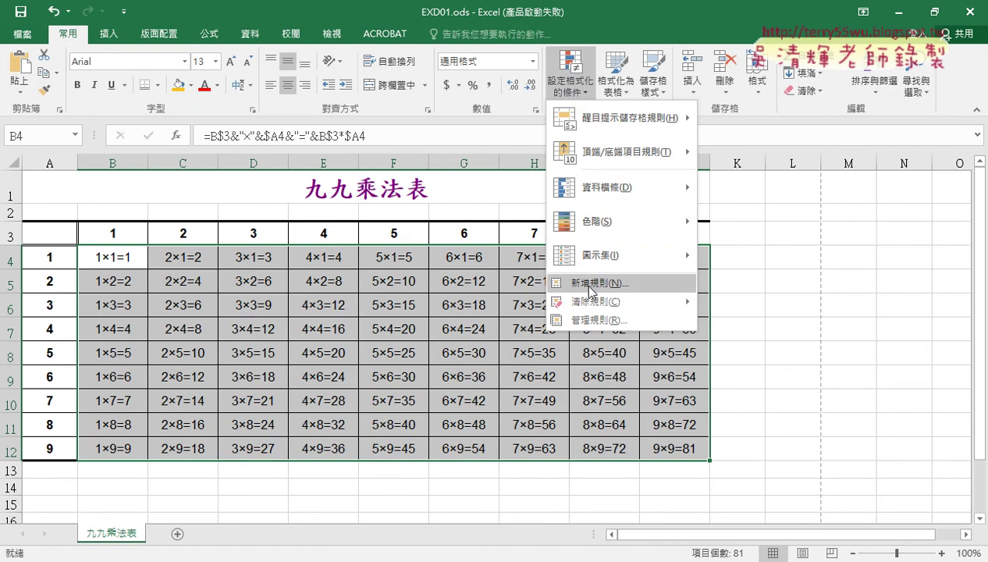
Step: Start a trial New Formatting Rule, browse rule types to 'Use a formula', then cancel it
mouse_move(613, 297)
left_mouse_down()
mouse_move(560, 284)
mouse_move(591, 306)
left_mouse_up()
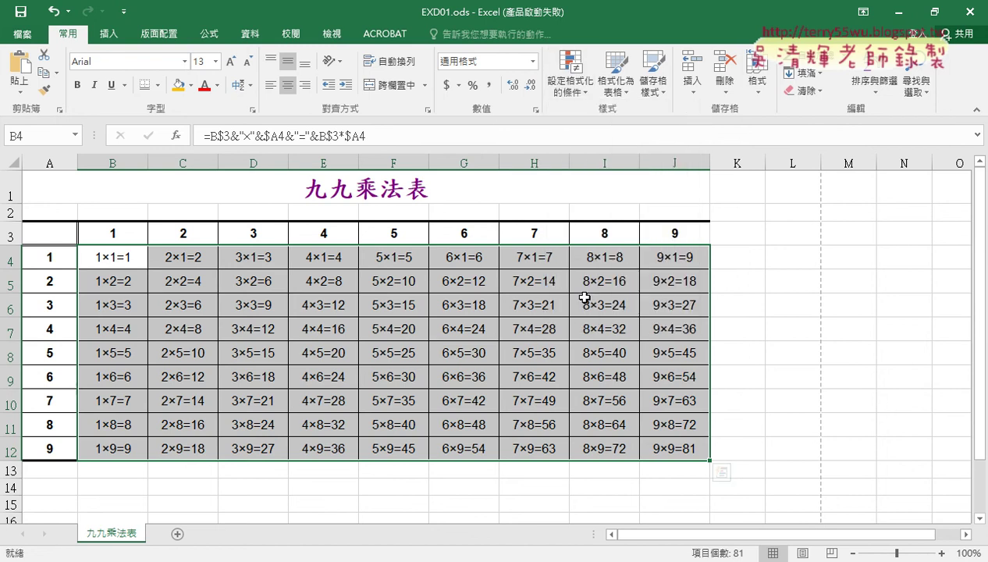
left_click(559, 95)
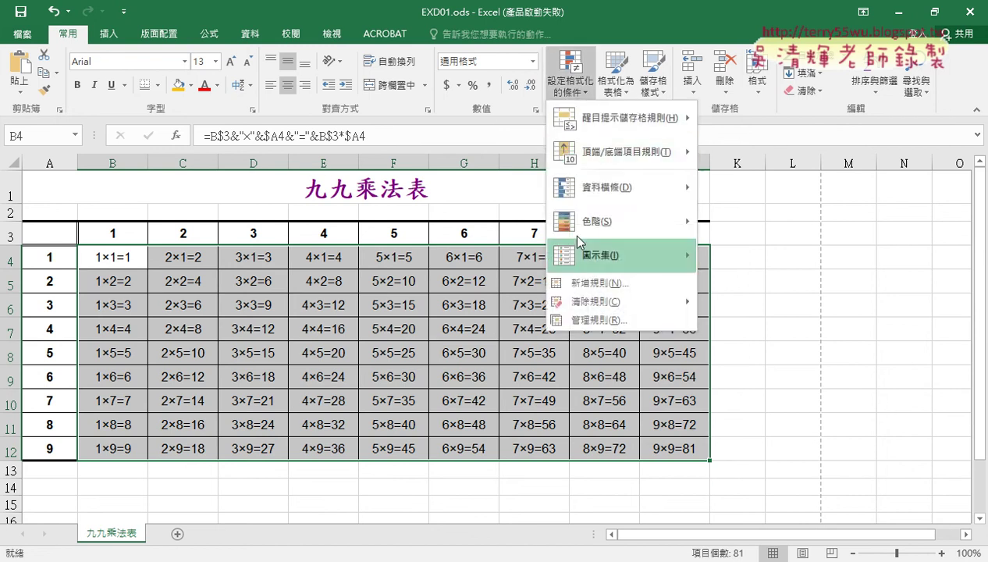
left_click(582, 289)
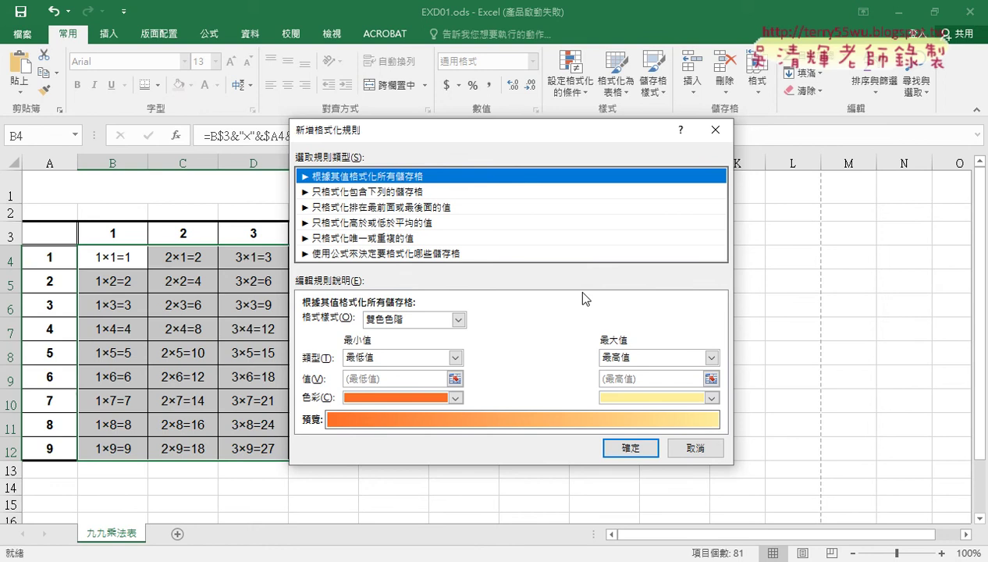
left_click(422, 191)
left_click(421, 208)
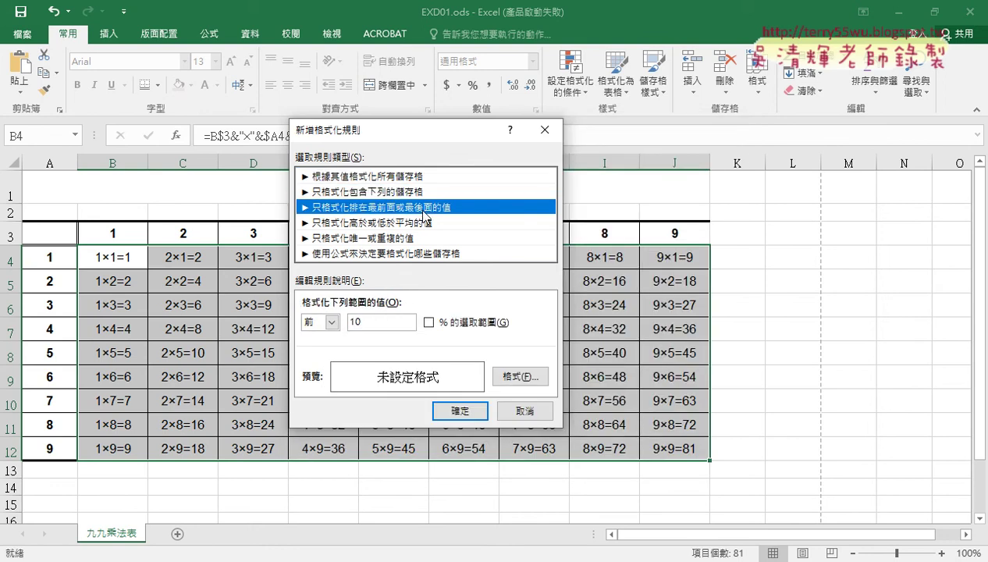
left_click(421, 223)
left_click(421, 239)
left_click(423, 254)
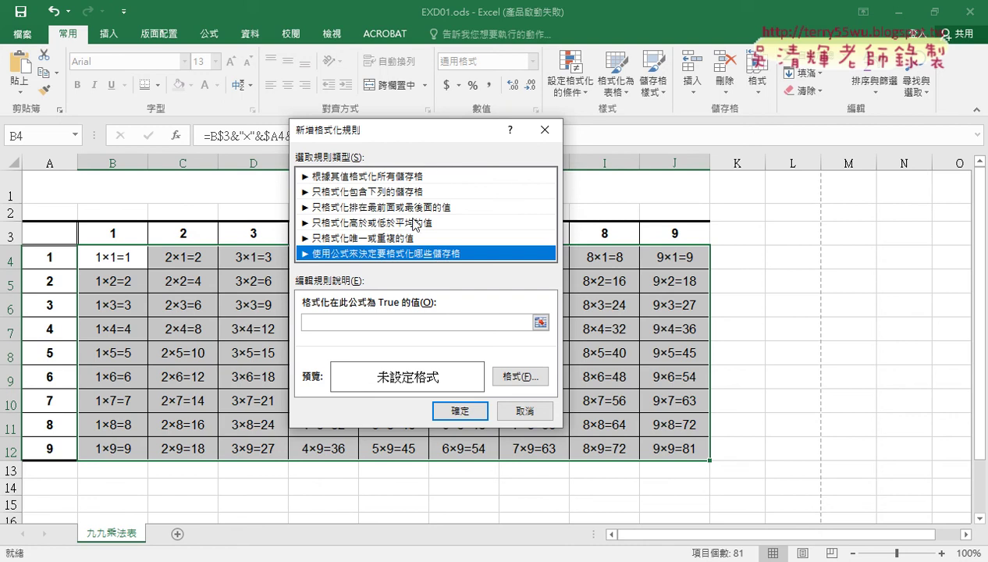
left_click(355, 322)
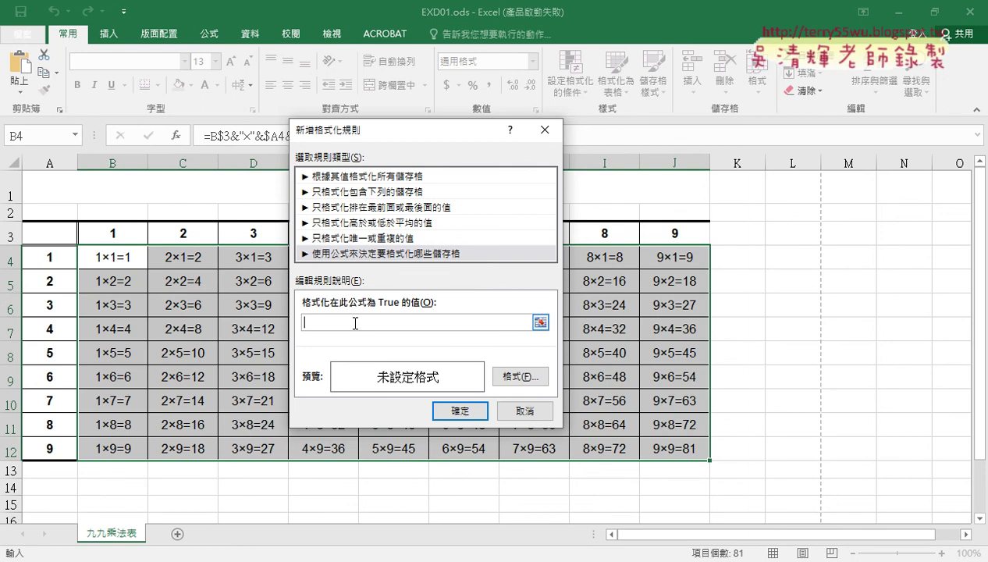
left_click(525, 415)
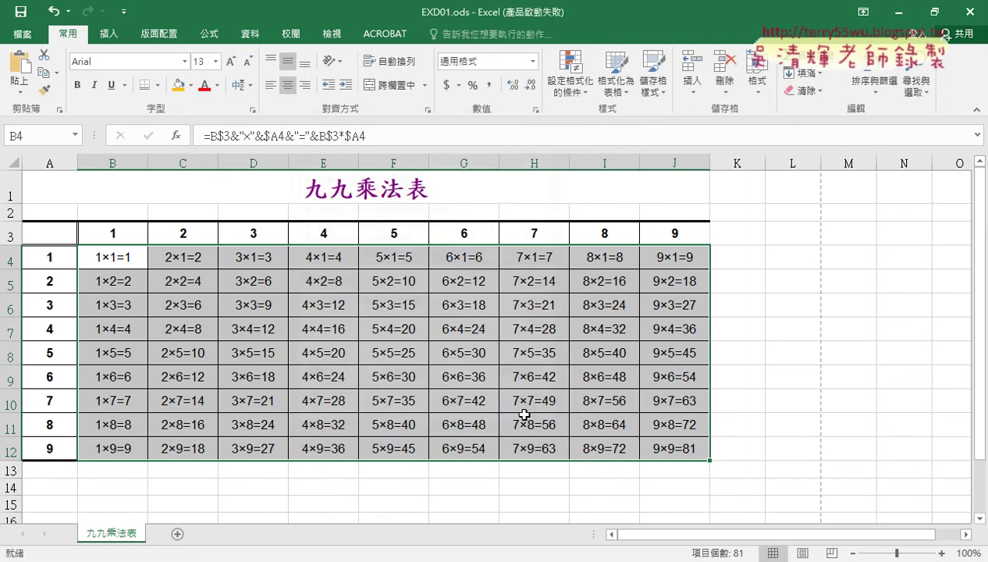
Step: Select the product block B4:J12, from 1×1=1 to 9×9=81
left_click(806, 351)
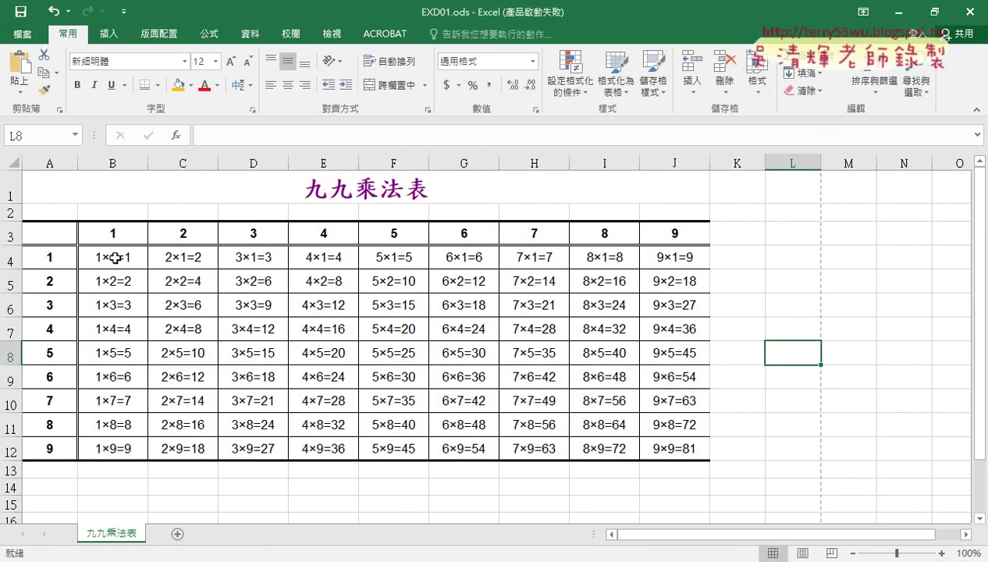
left_click_drag(112, 256, 670, 447)
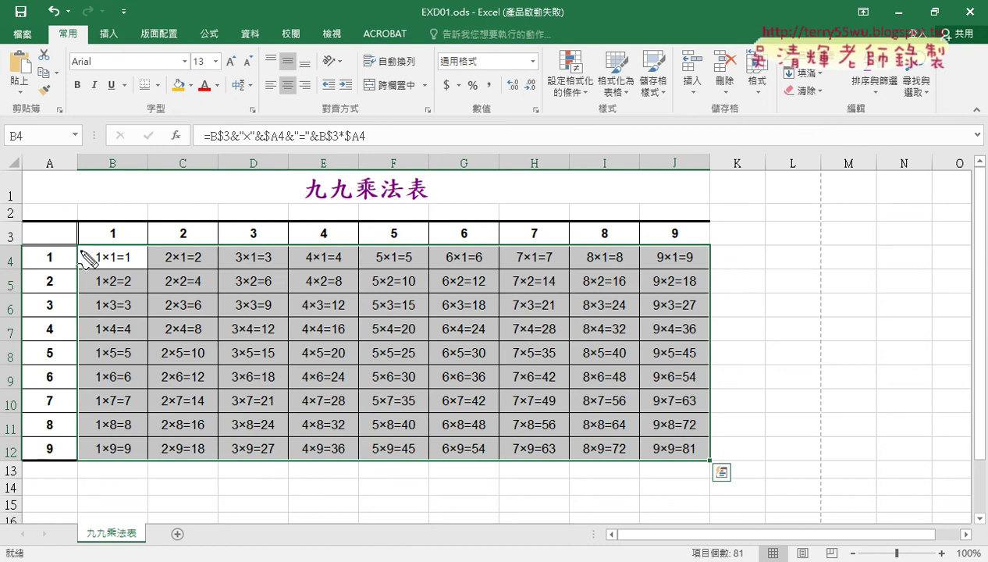
mouse_move(79, 244)
left_mouse_down()
mouse_move(76, 334)
mouse_move(638, 262)
mouse_move(81, 460)
left_mouse_up()
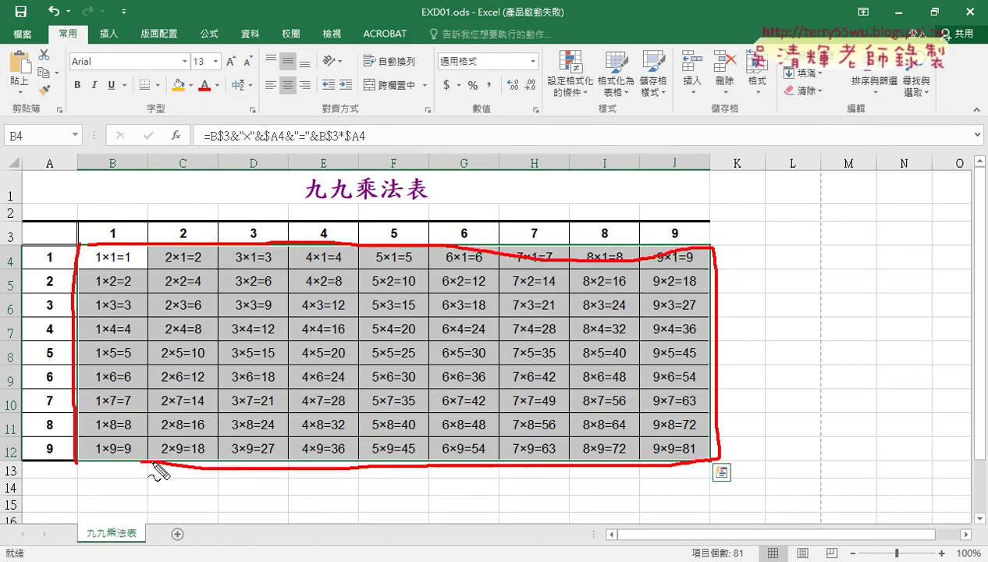
left_click_drag(597, 47, 581, 126)
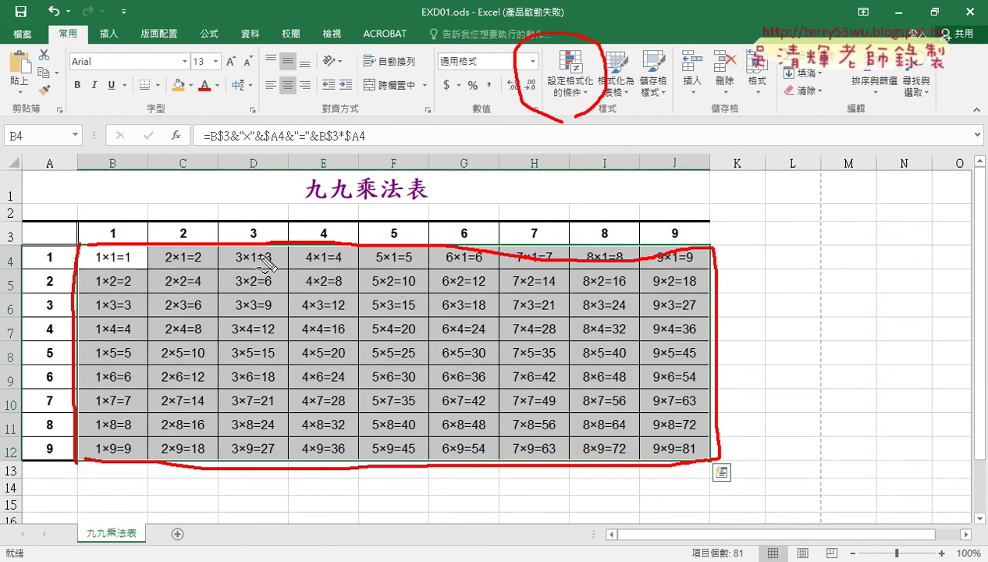
key("Escape")
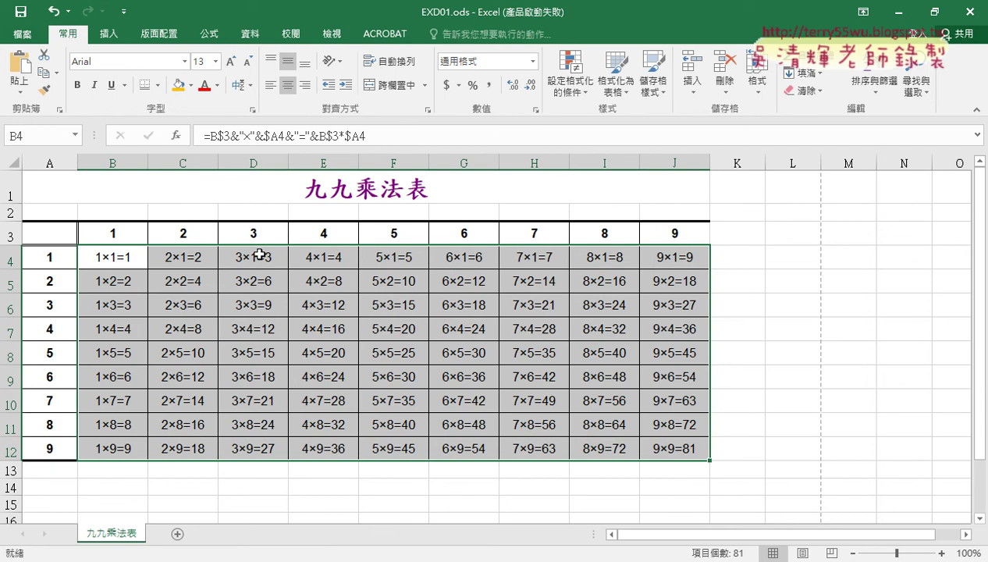
Step: Create a formula rule =$B$3=$A$4 for B4:J12 and open its cell format settings
left_click(586, 92)
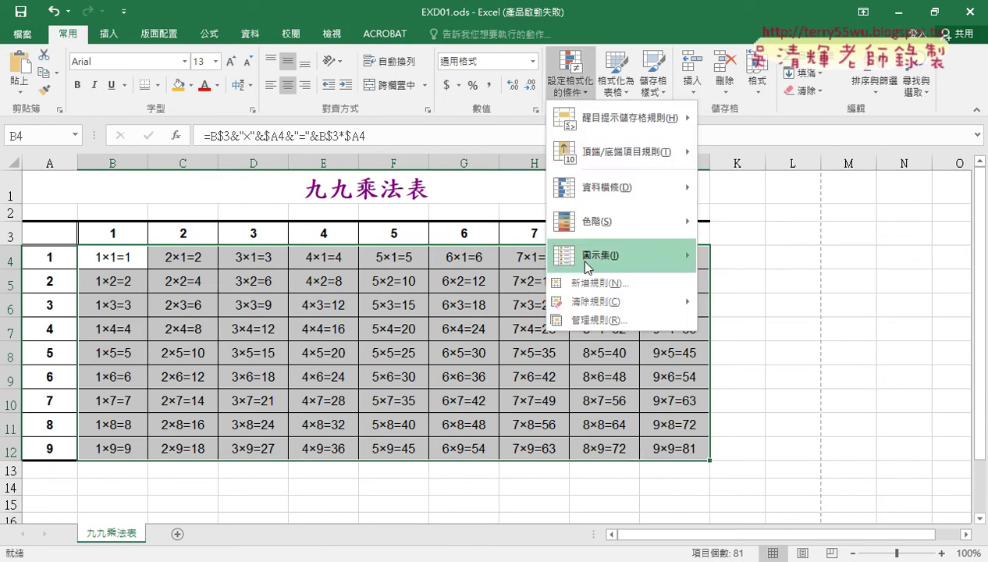
left_click(592, 282)
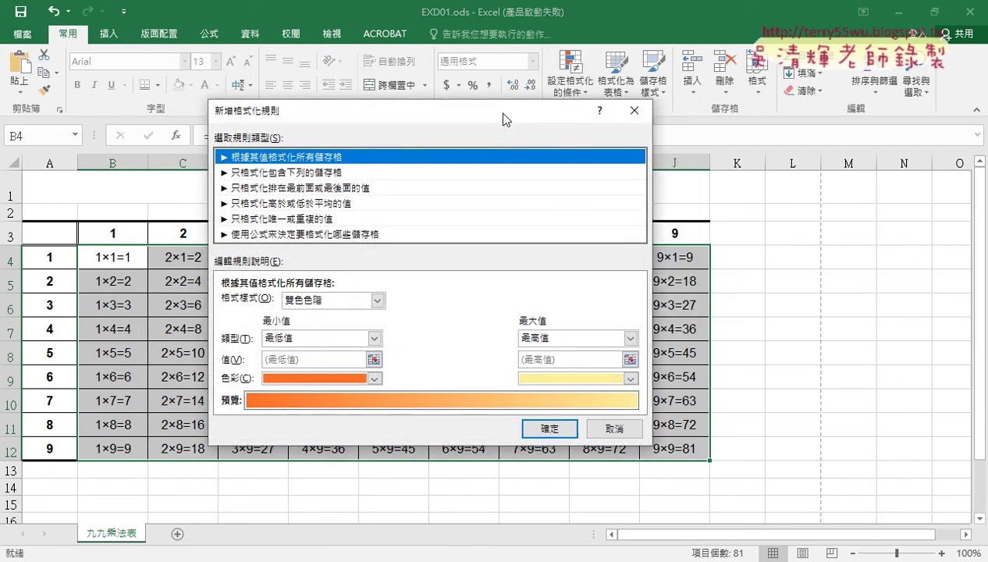
left_click_drag(503, 119, 732, 79)
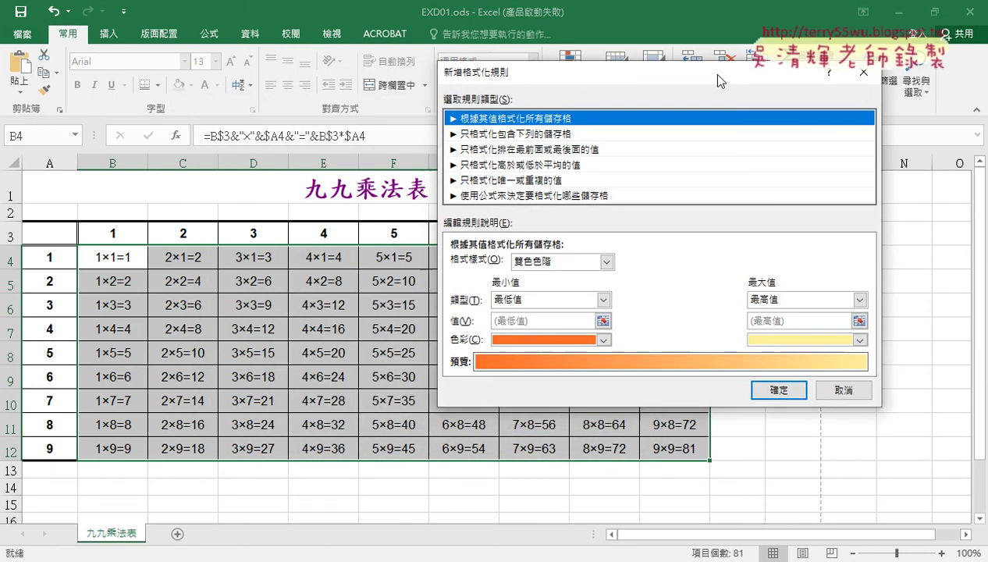
left_click(503, 199)
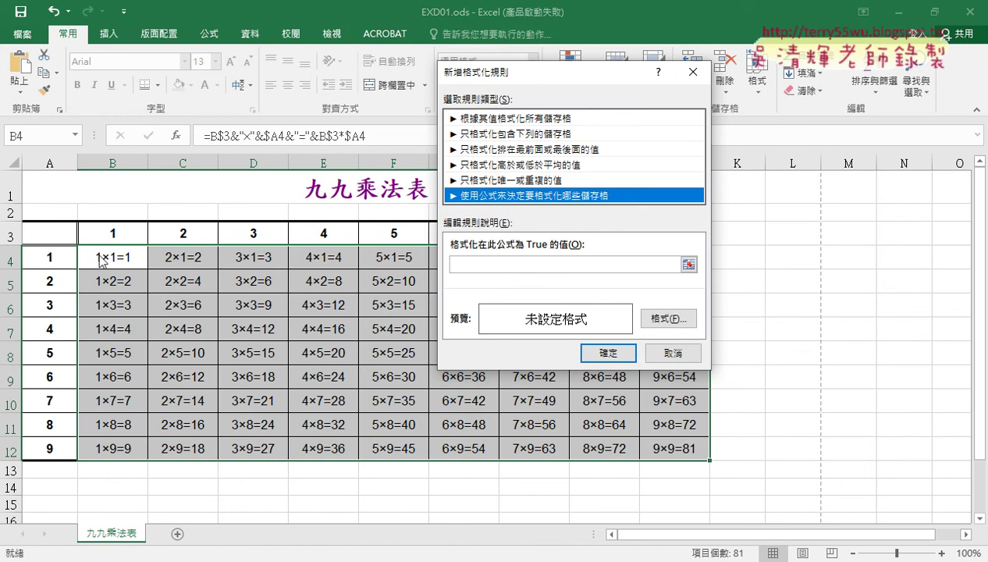
left_click(620, 265)
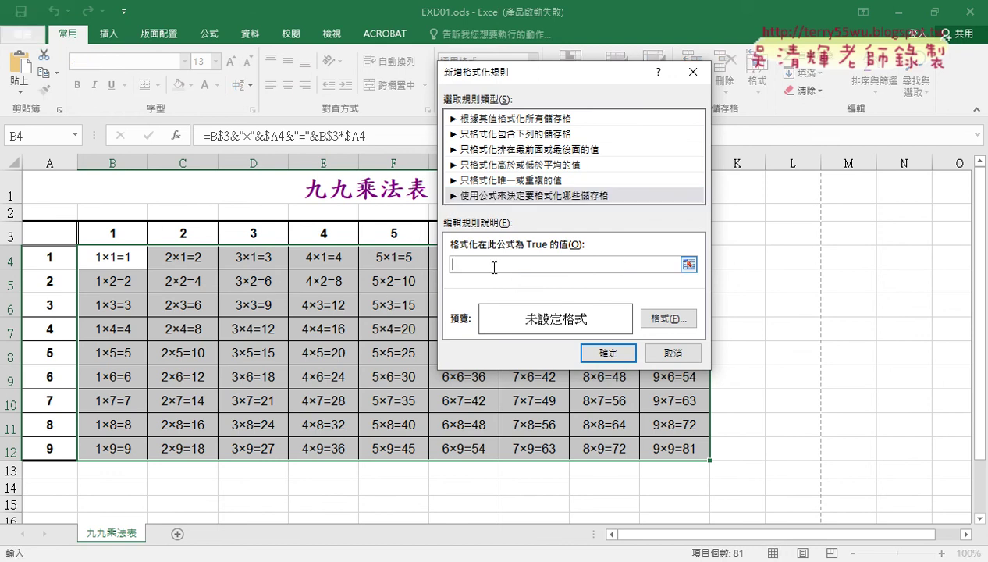
type("=")
left_click(114, 234)
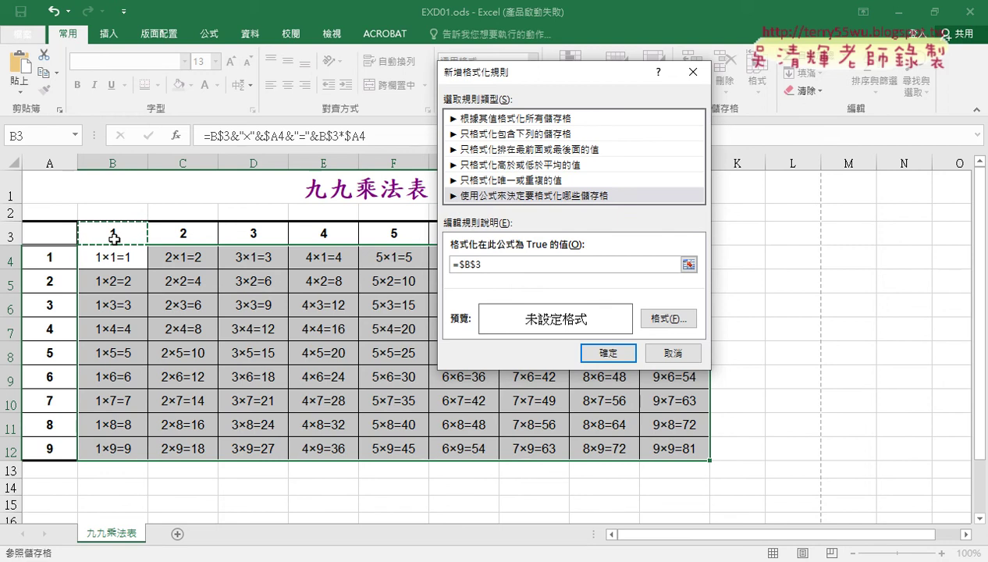
type("=")
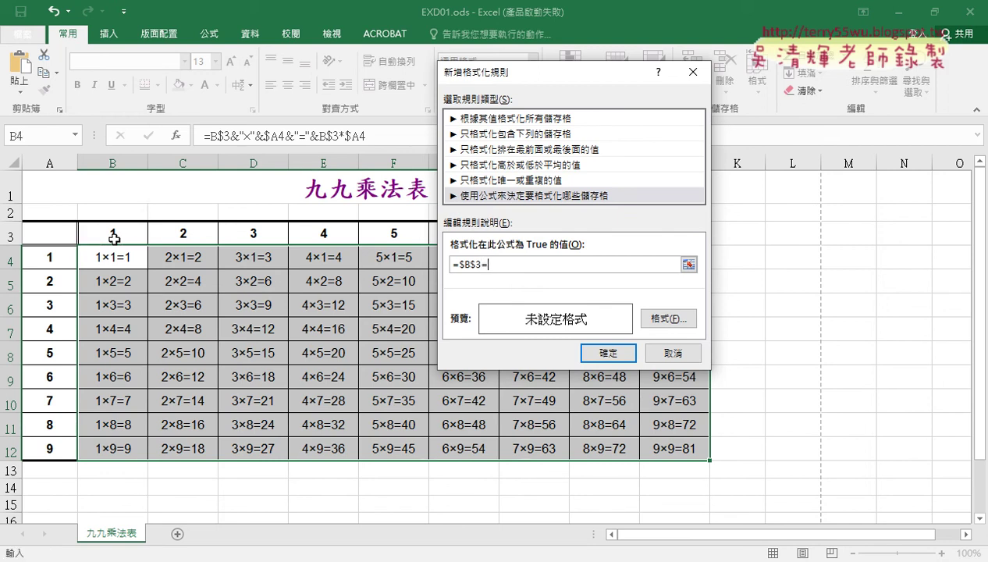
left_click(51, 258)
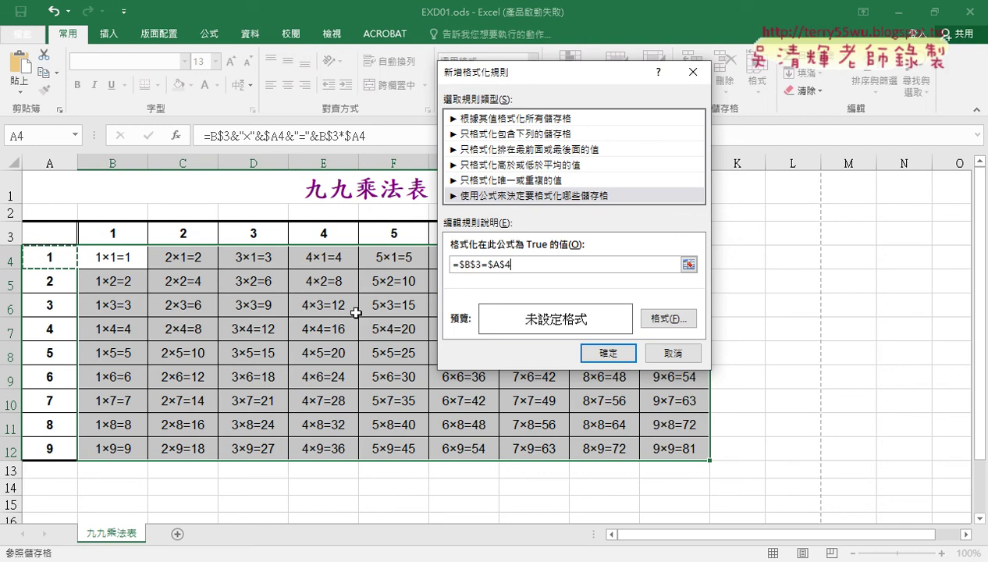
left_click(671, 320)
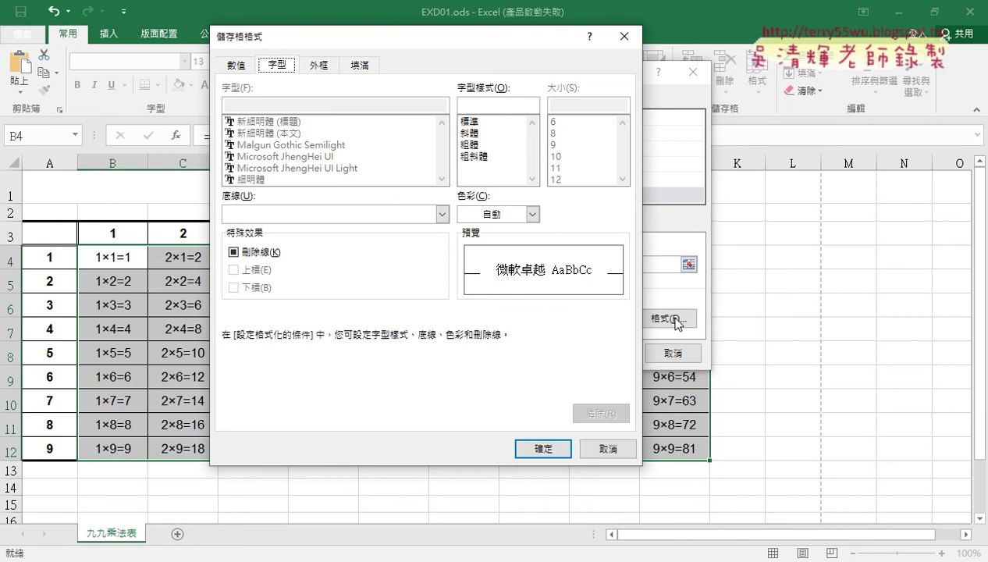
Step: Give the rule an orange background fill and confirm the format
left_click(362, 67)
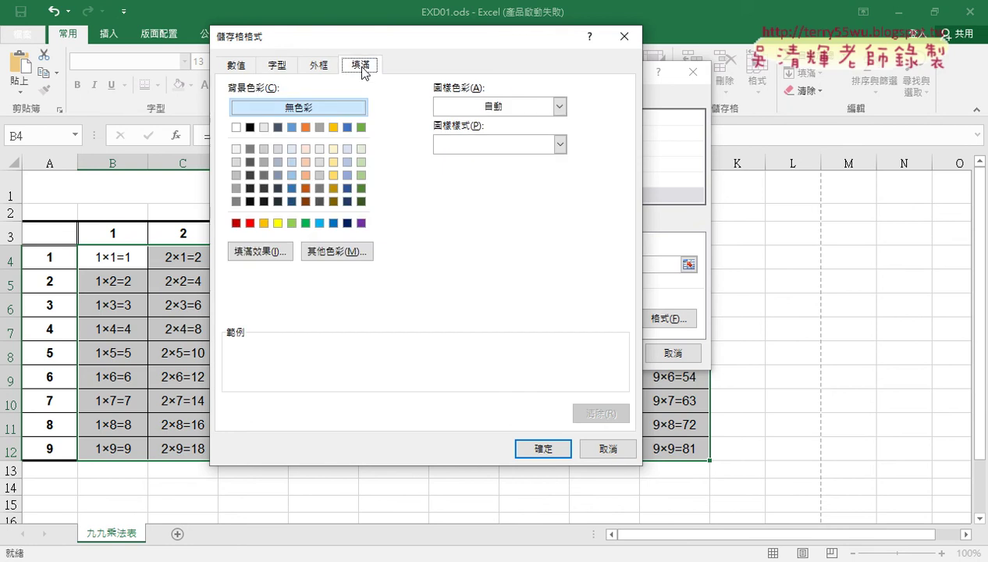
left_click(266, 223)
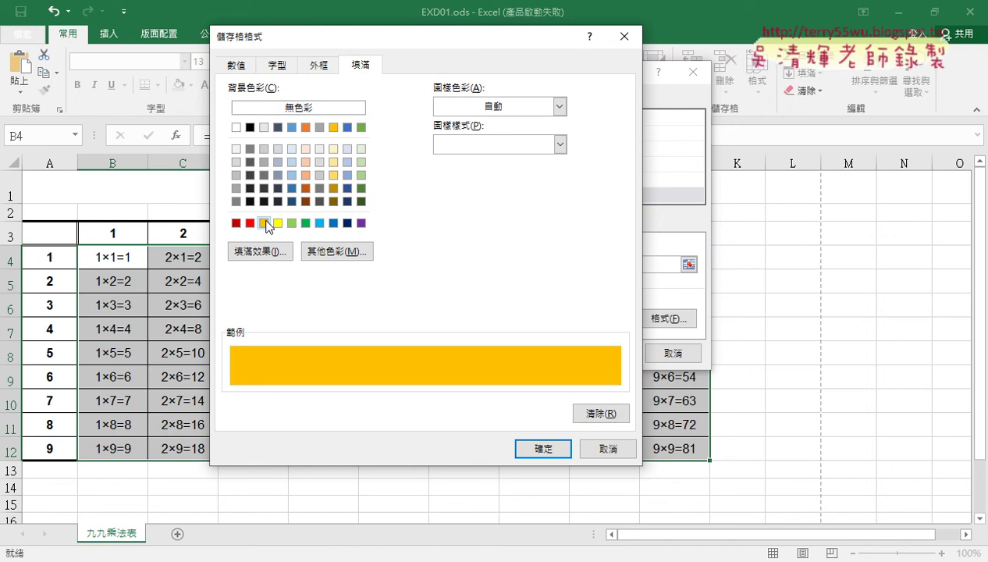
left_click(278, 67)
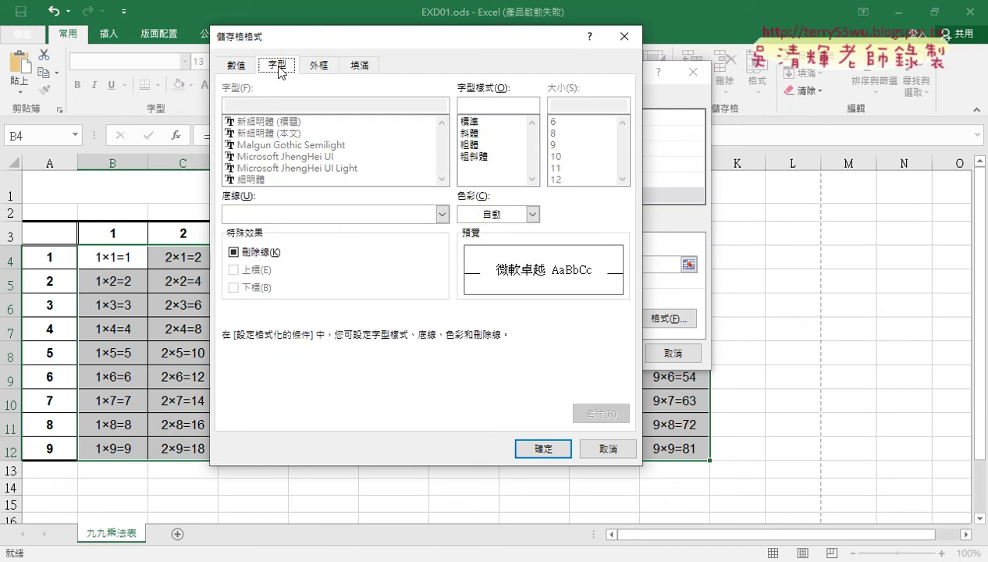
left_click(360, 66)
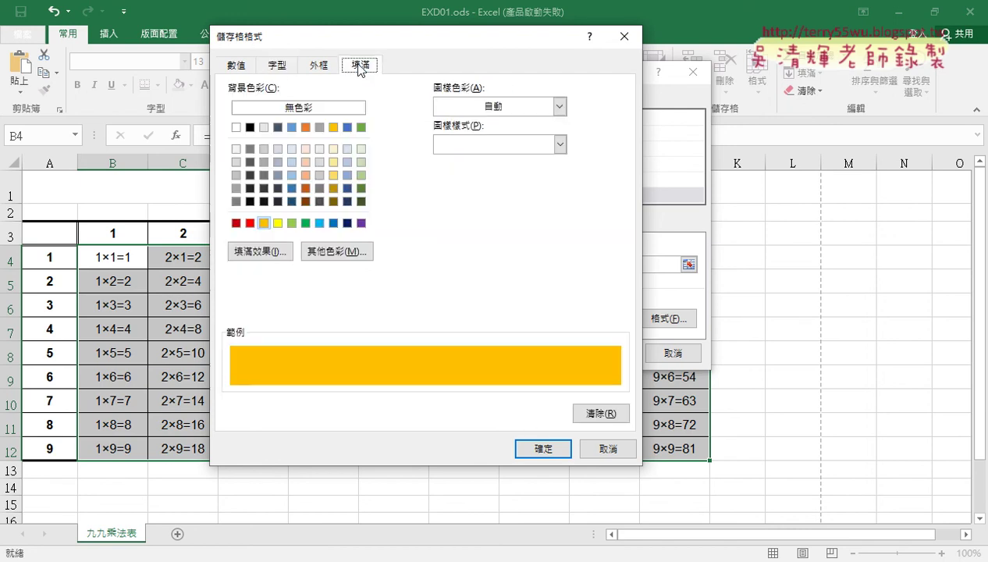
left_click(544, 449)
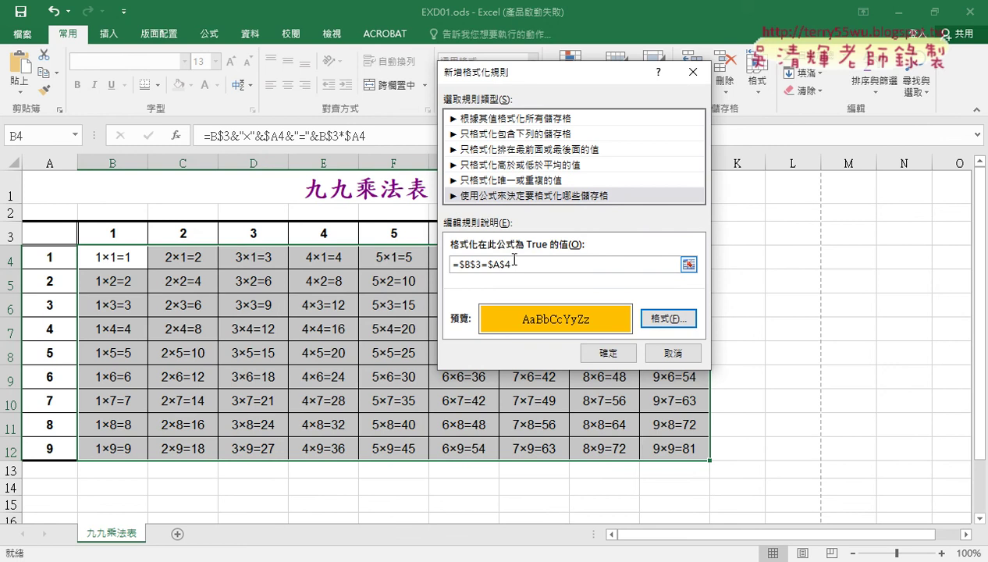
left_click_drag(567, 78, 708, 84)
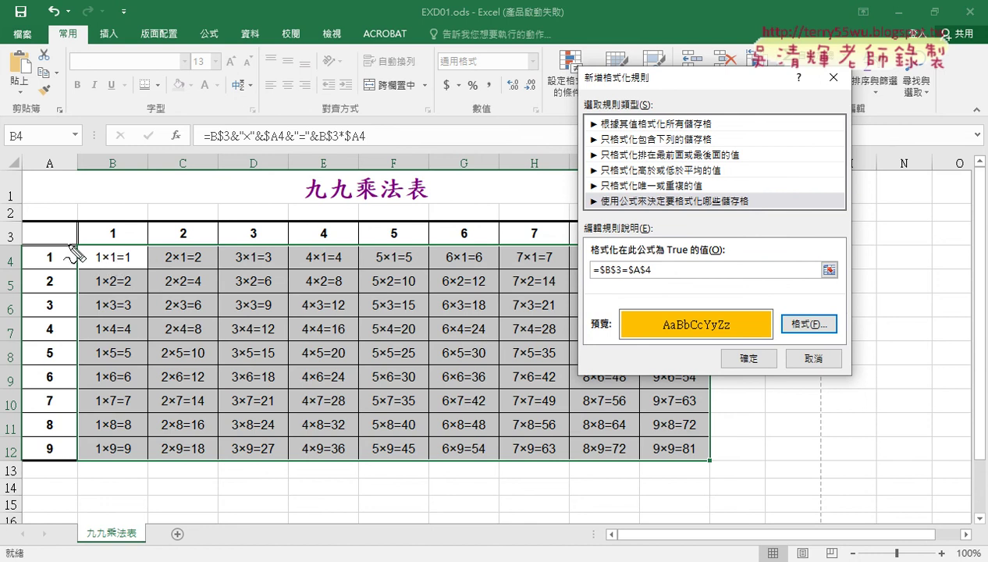
mouse_move(73, 247)
left_mouse_down()
mouse_move(67, 332)
mouse_move(146, 238)
mouse_move(134, 264)
left_mouse_up()
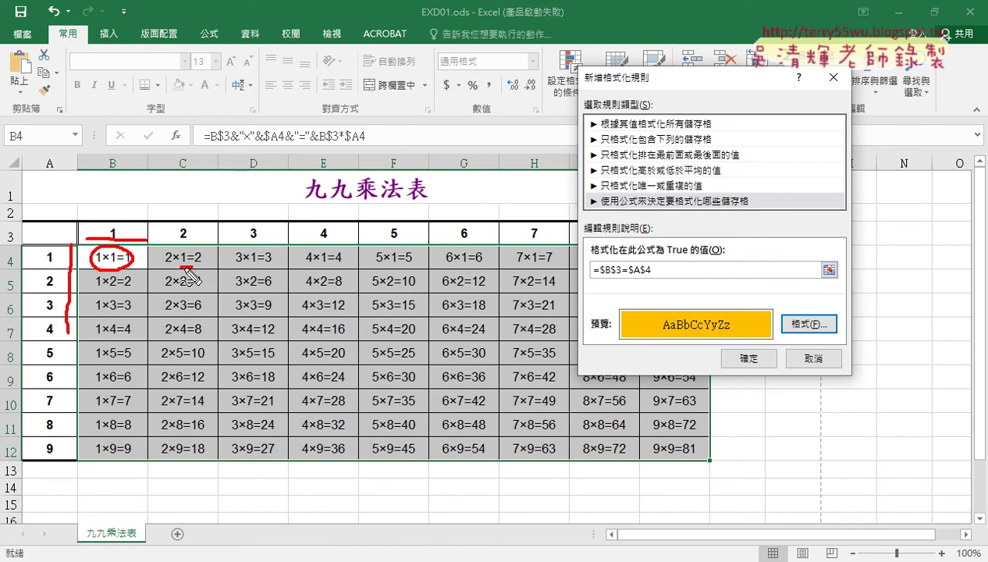
left_click_drag(195, 266, 205, 258)
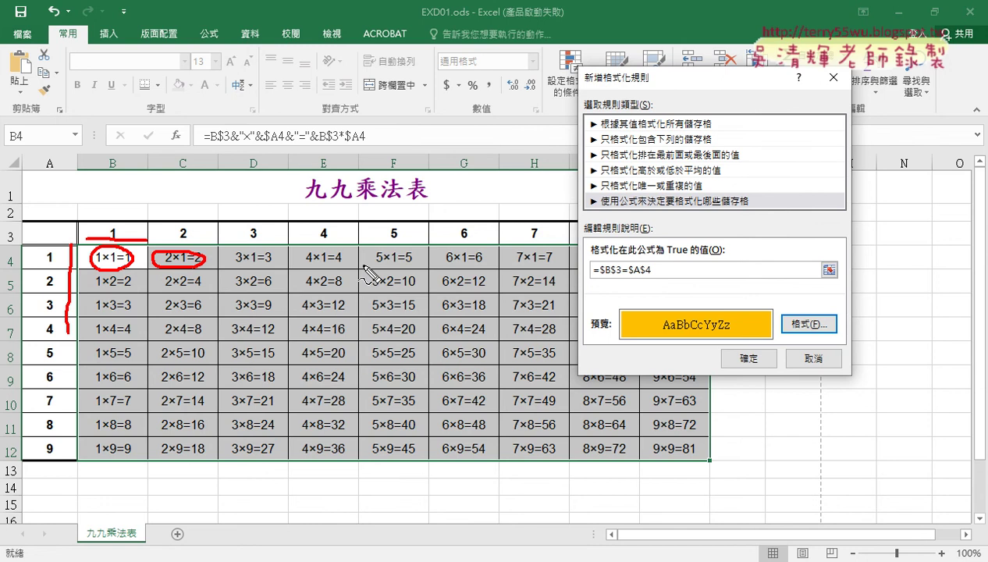
key("Escape")
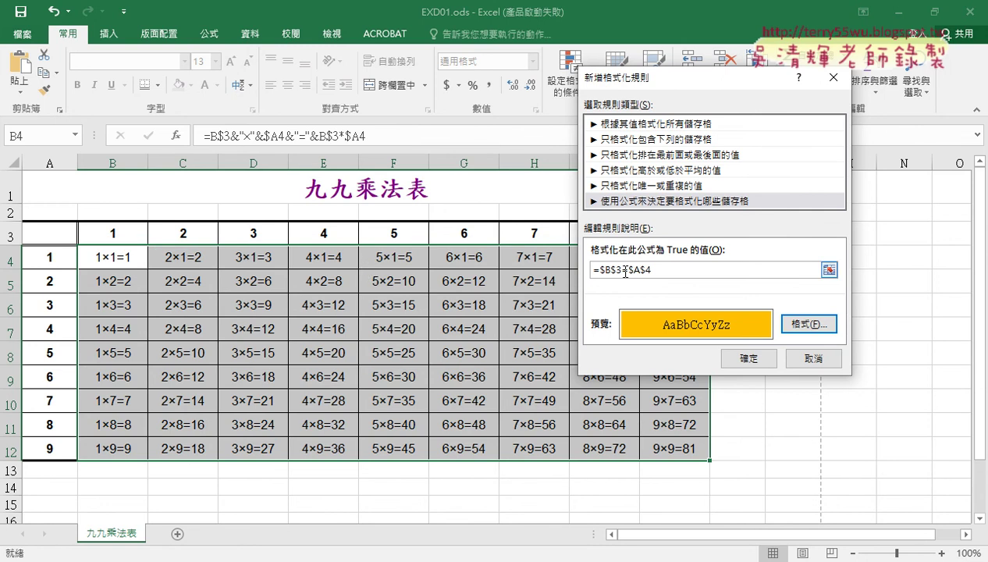
left_click(594, 269)
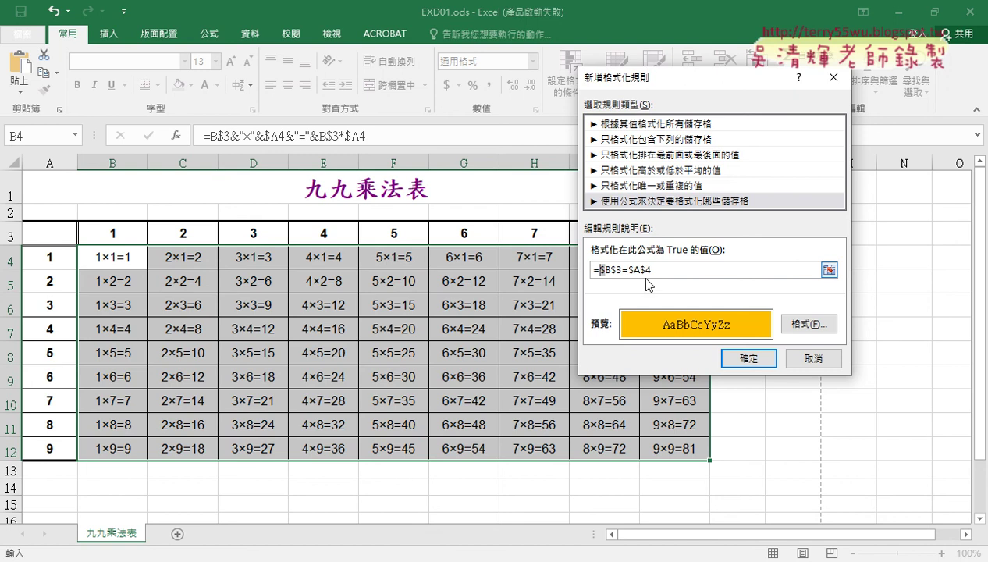
Step: Change the rule formula to mixed references =B$3=$A4 and confirm it
key("Delete")
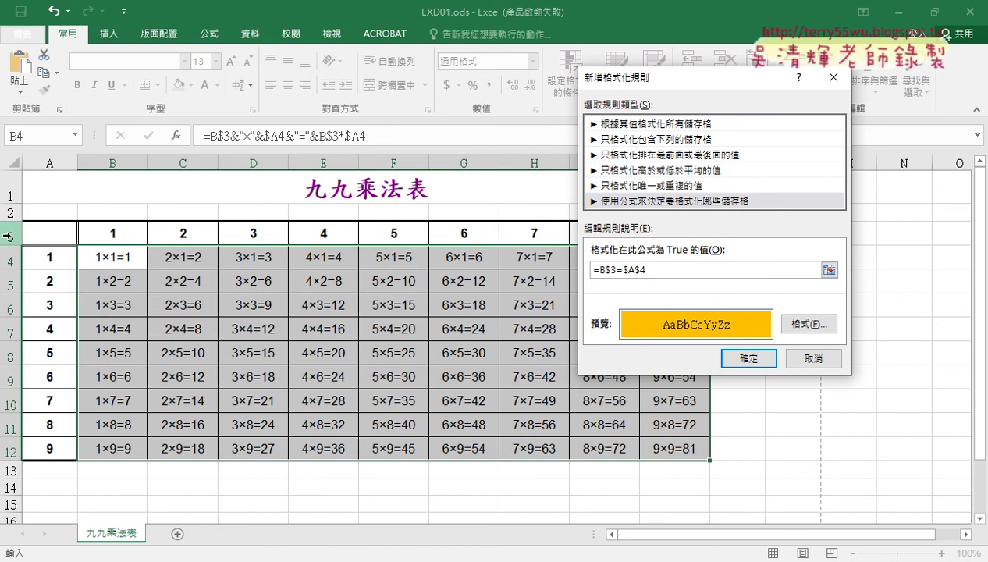
left_click(631, 269)
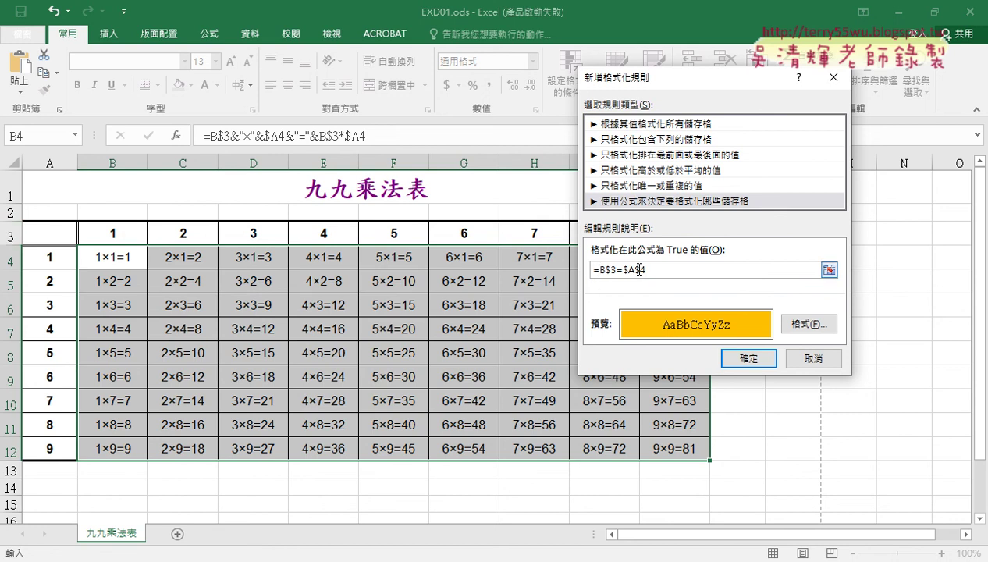
key("Delete")
left_click(754, 361)
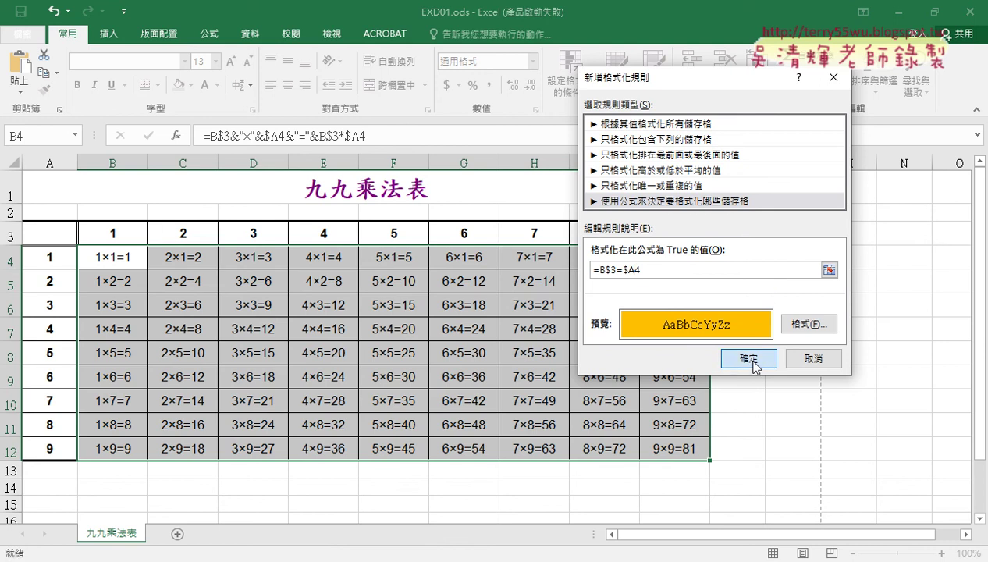
Step: Apply the =B$3=$A4 rule to B4:J12, turning products 1×1=1 through 9×9=81 orange
left_click(753, 361)
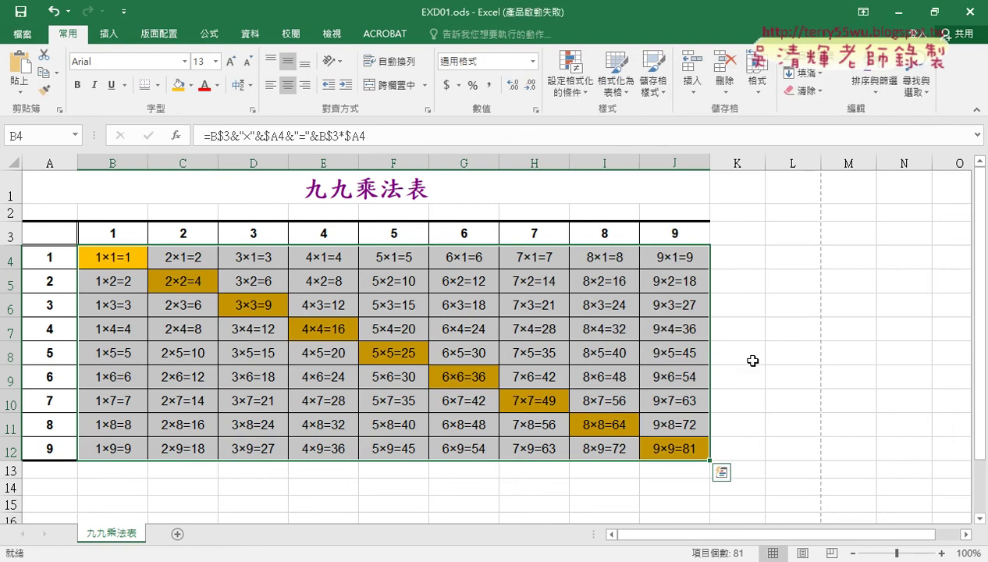
left_click_drag(73, 249, 70, 363)
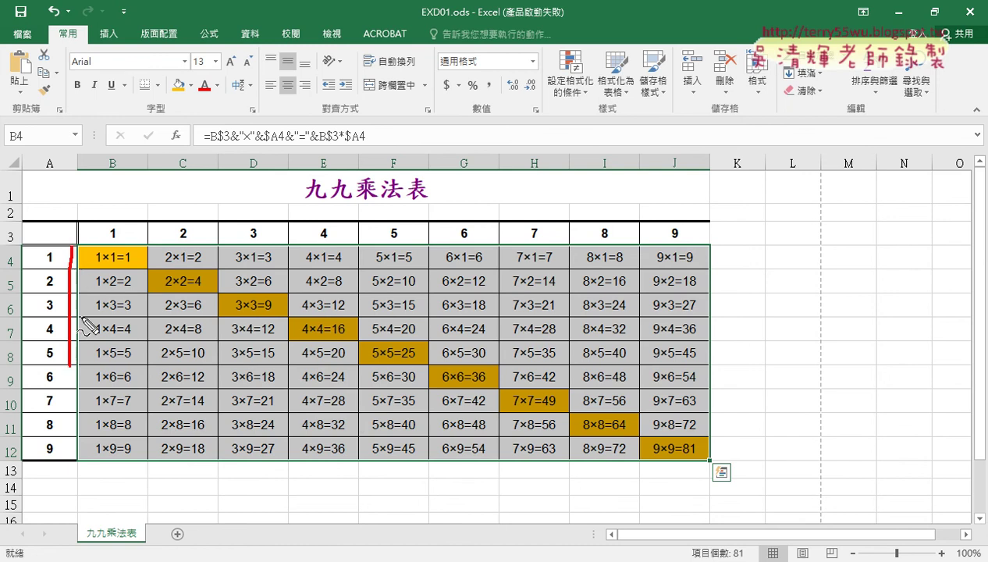
mouse_move(87, 228)
left_mouse_down()
mouse_move(190, 233)
mouse_move(148, 253)
left_mouse_up()
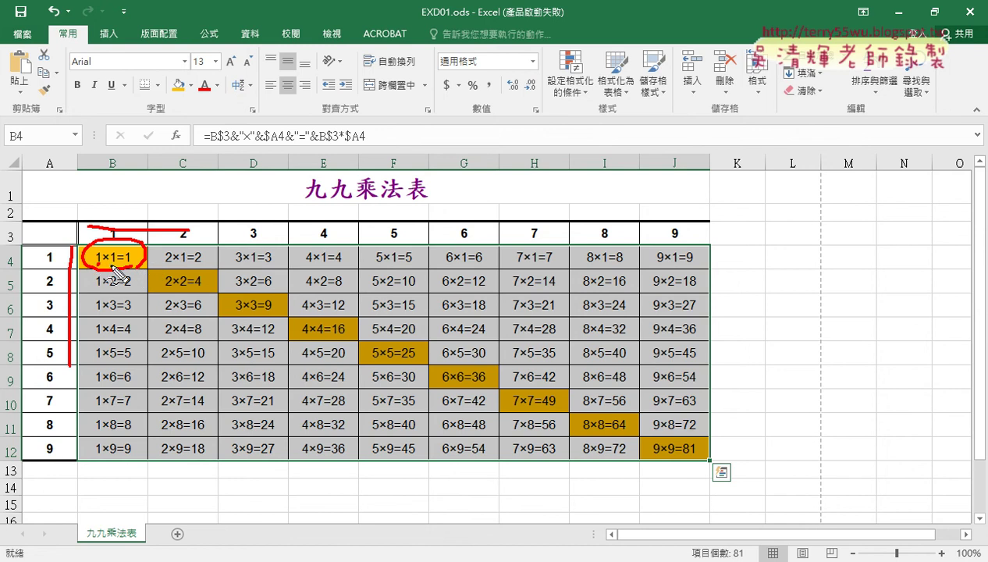
left_click_drag(108, 263, 185, 264)
left_click_drag(165, 289, 201, 288)
key("Escape")
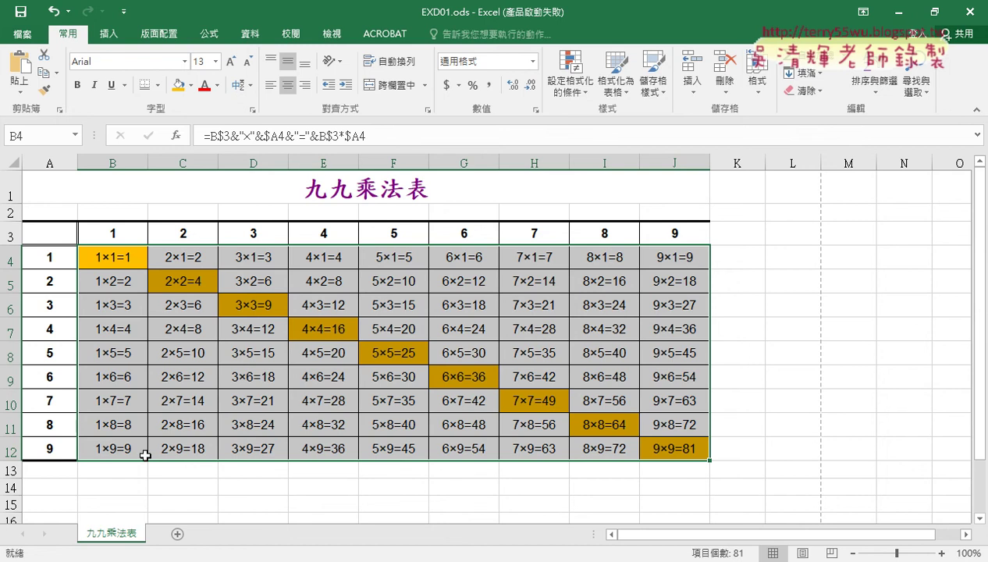
Step: Trace the anti-diagonal from 9×1=9 down to 1×9=9, then fill J4 yellow
left_click(670, 260)
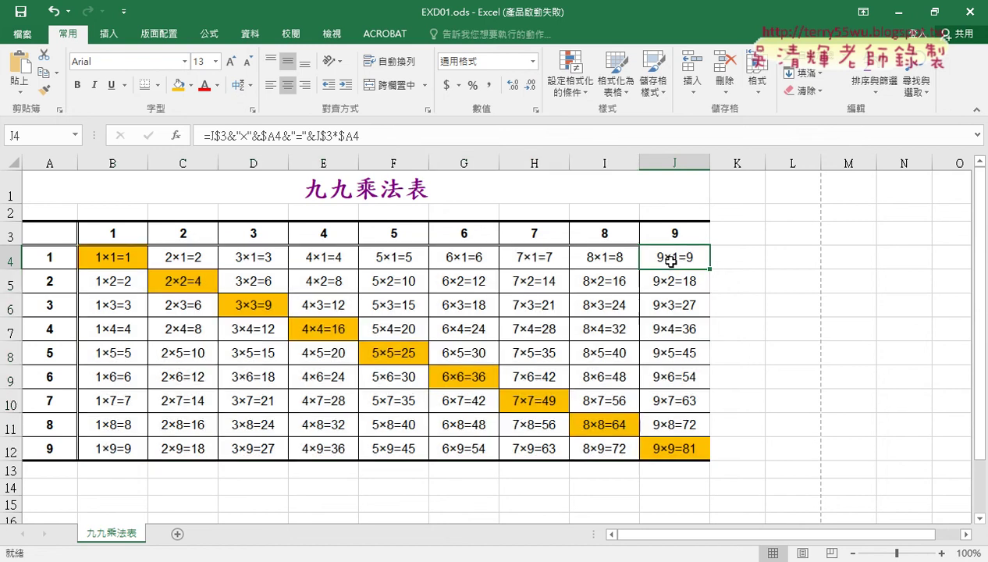
left_click(599, 286)
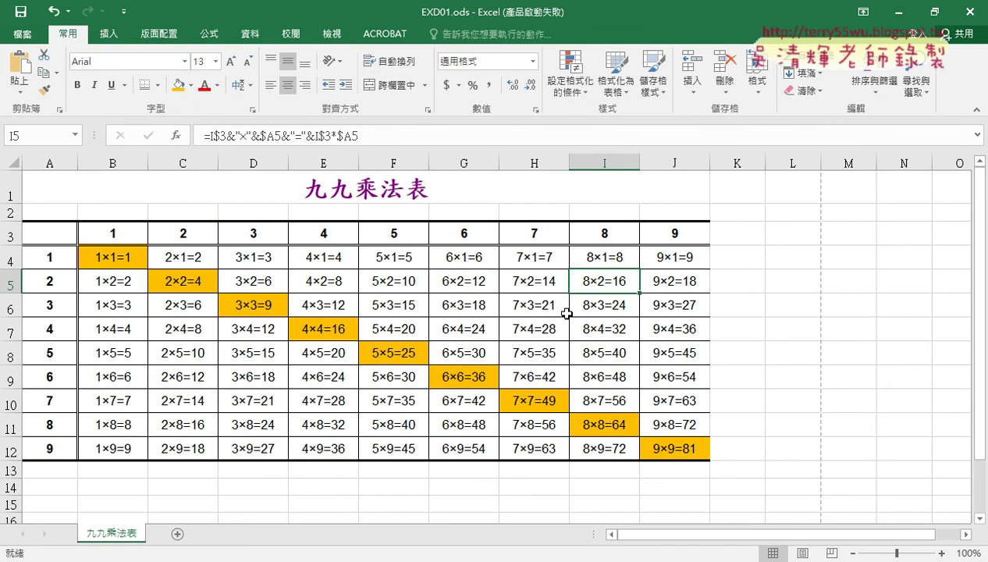
left_click(531, 309)
left_click(463, 331)
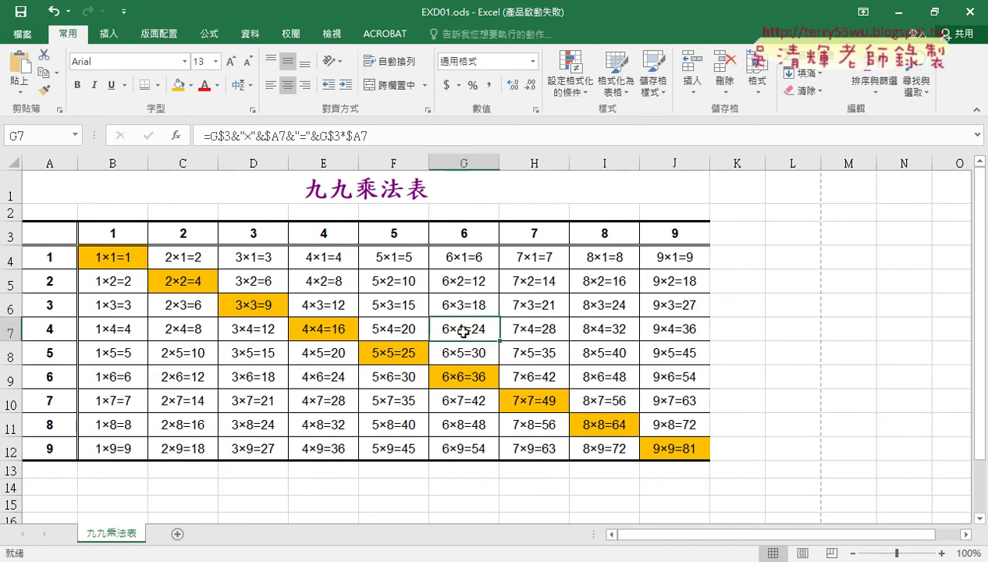
left_click(385, 352)
left_click(334, 369)
left_click(250, 400)
left_click(205, 424)
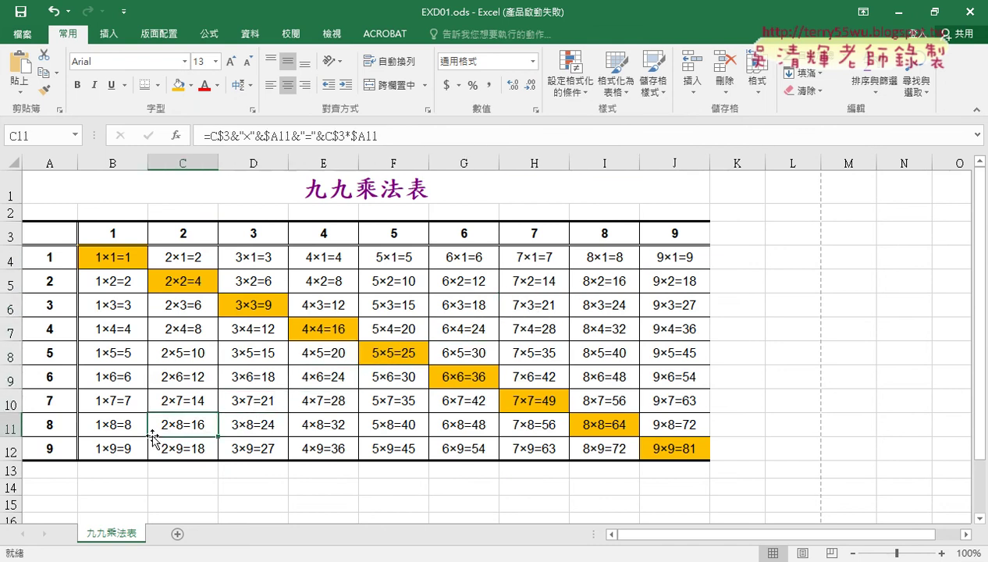
left_click(109, 450)
left_click(673, 257)
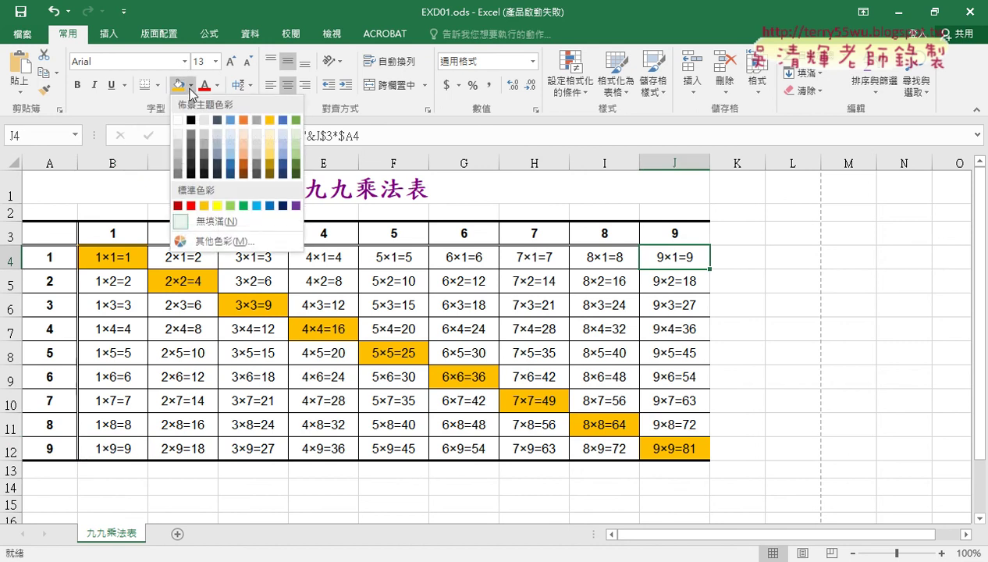
left_click(215, 202)
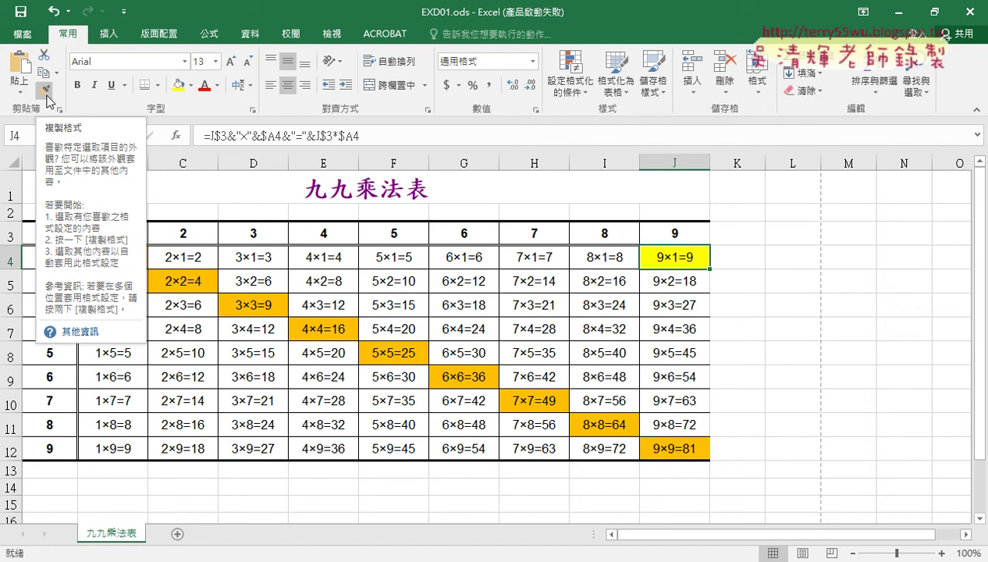
Step: Format-paint J4's yellow fill onto anti-diagonal cells 8×2=16 through 1×9=9
left_click(47, 92)
left_click(593, 280)
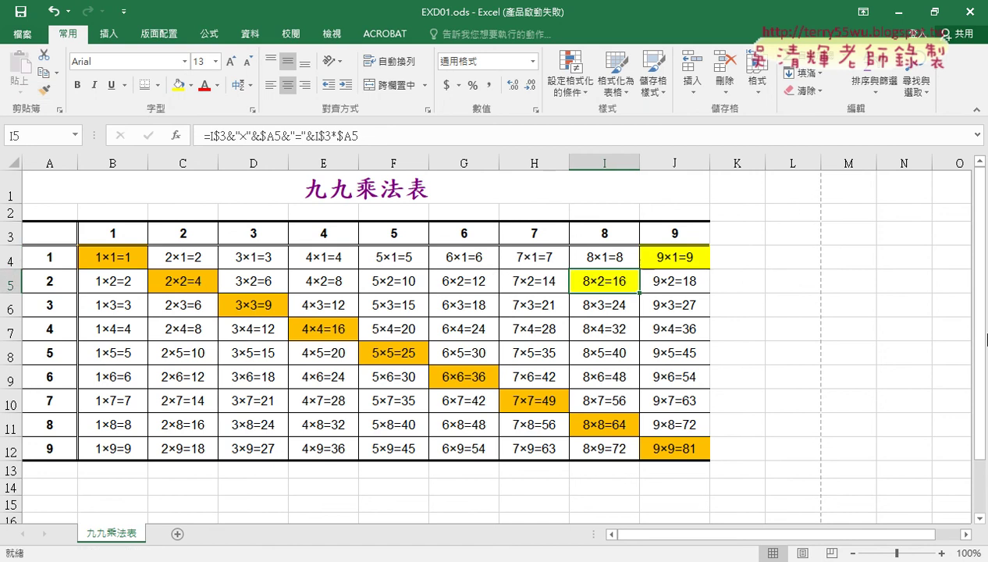
left_click(901, 328)
left_click(524, 308)
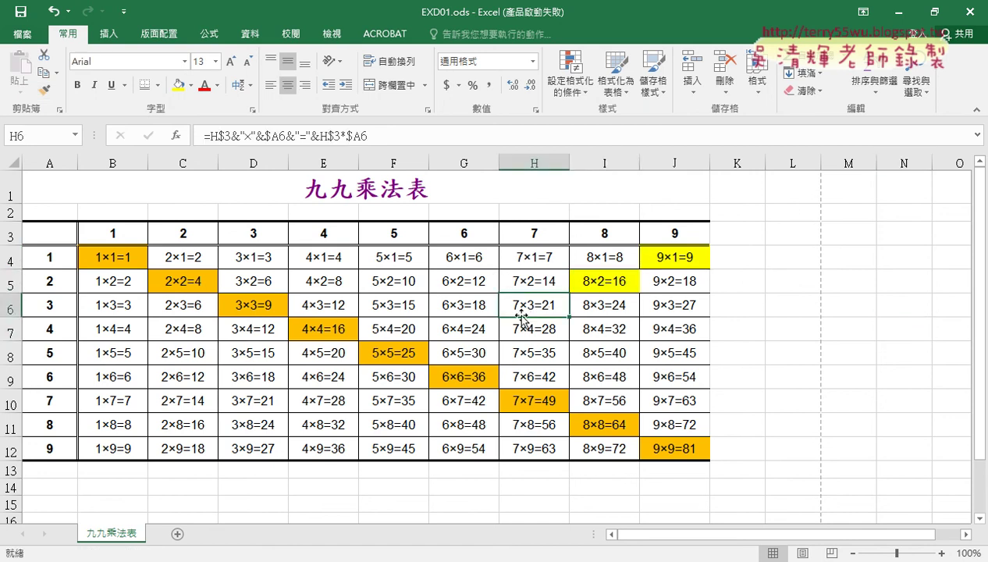
left_click(598, 283)
left_click(45, 92)
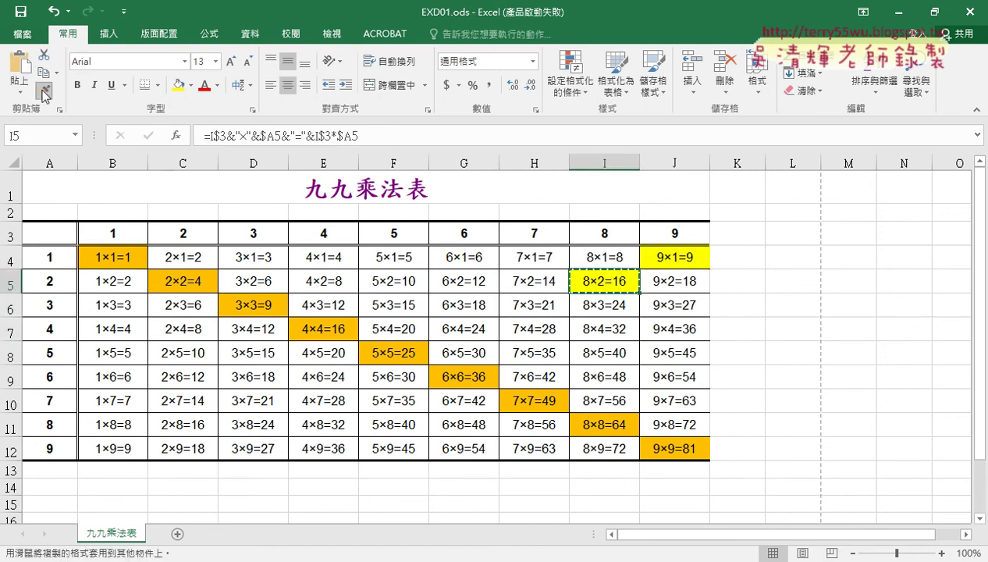
left_click(524, 304)
left_click(481, 324)
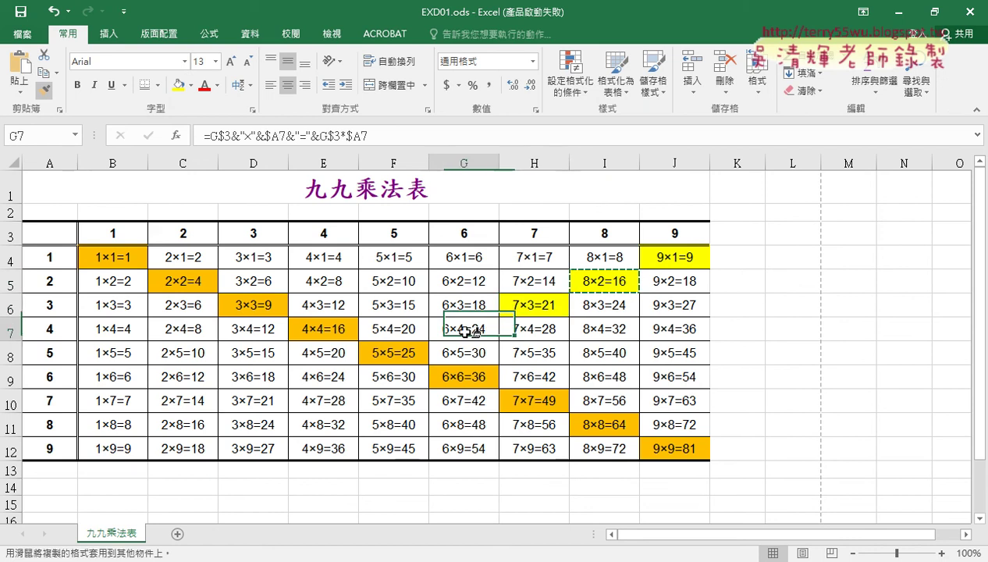
left_click(393, 352)
left_click(330, 376)
left_click(242, 402)
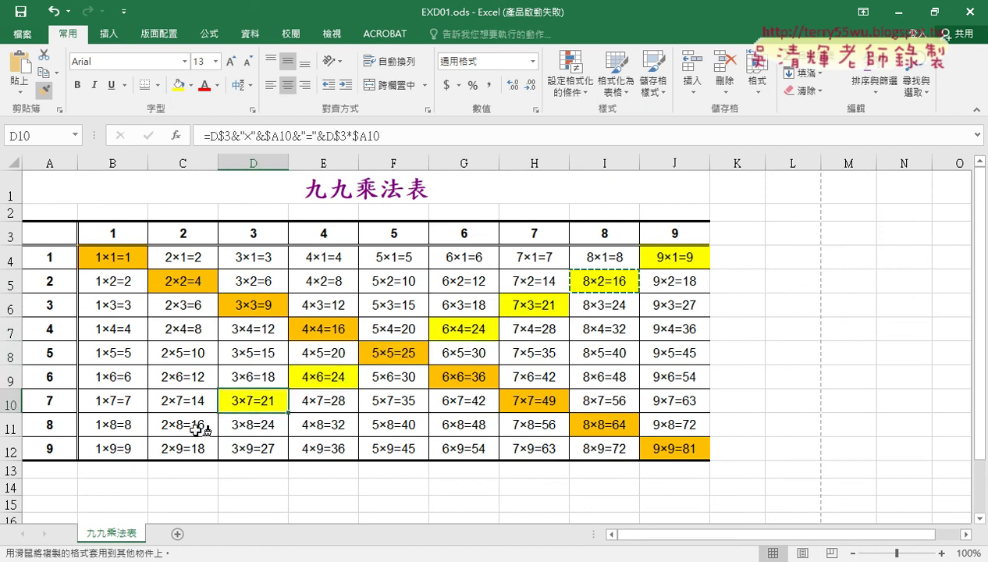
left_click(195, 426)
left_click(125, 447)
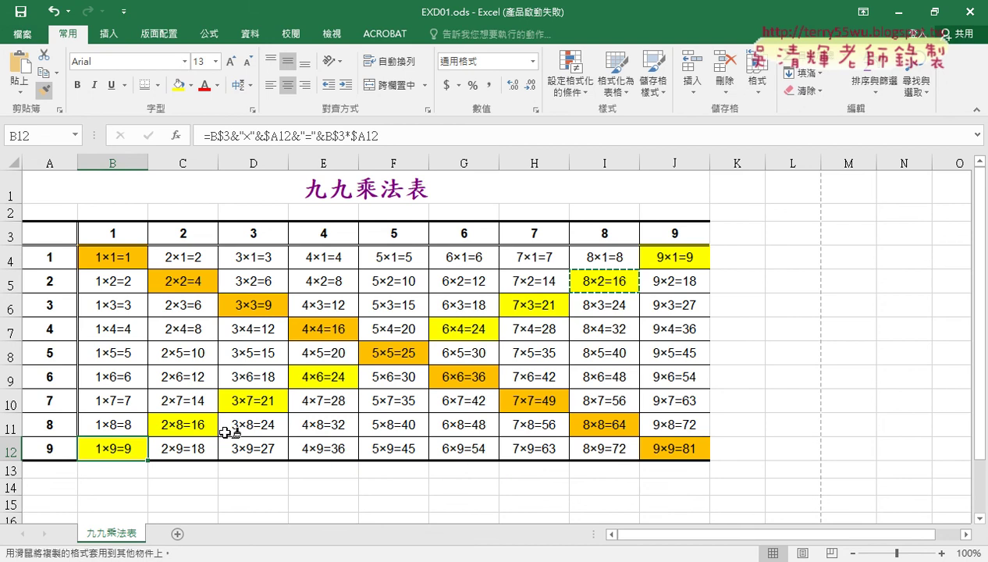
Step: Undo the painted yellow fills with Ctrl+Z, leaving only J4 yellow
key("ctrl+z")
key("ctrl+z")
key("ctrl+z")
key("ctrl+z")
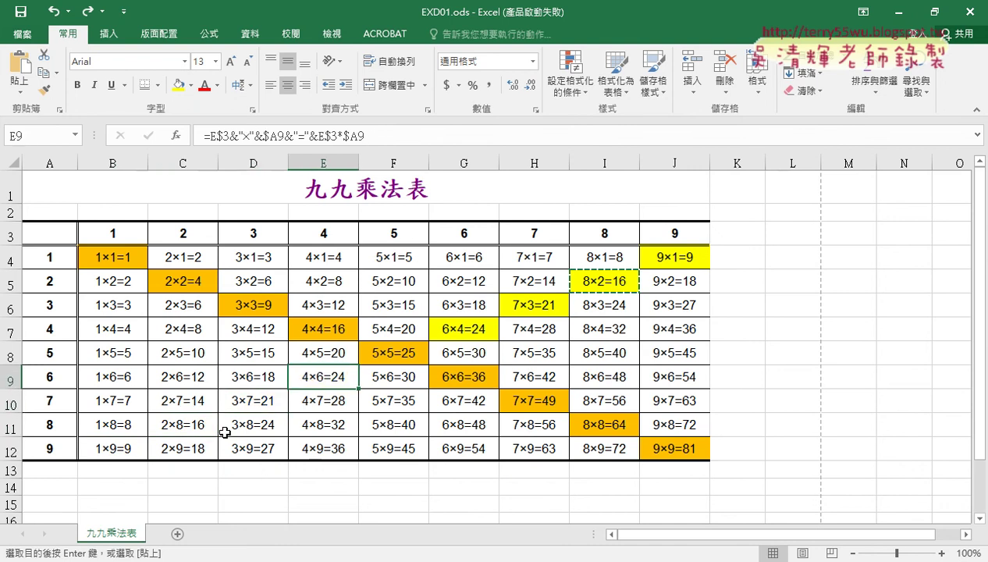
key("ctrl+z")
key("ctrl+z")
key("ctrl+z")
key("ctrl+z")
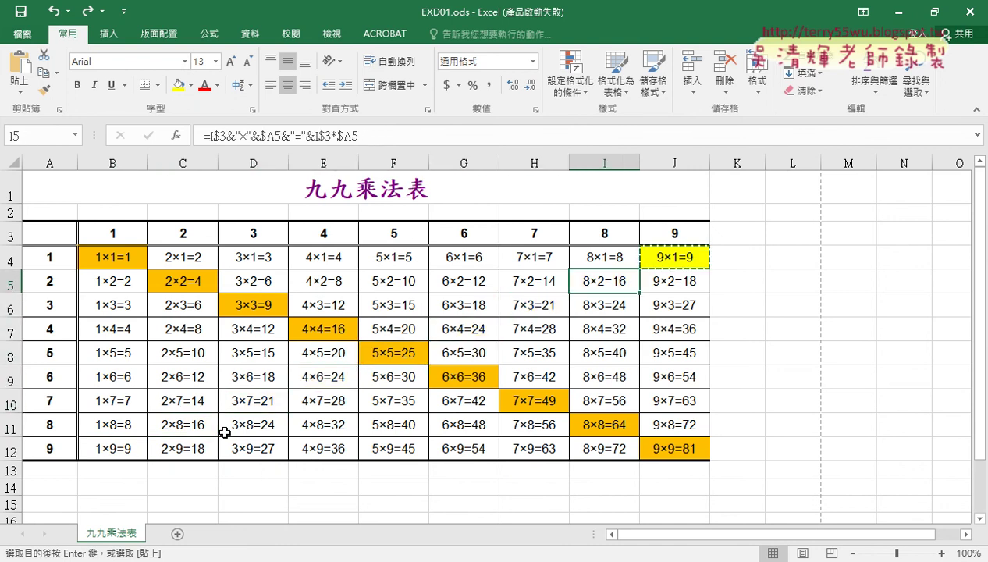
key("ctrl+z")
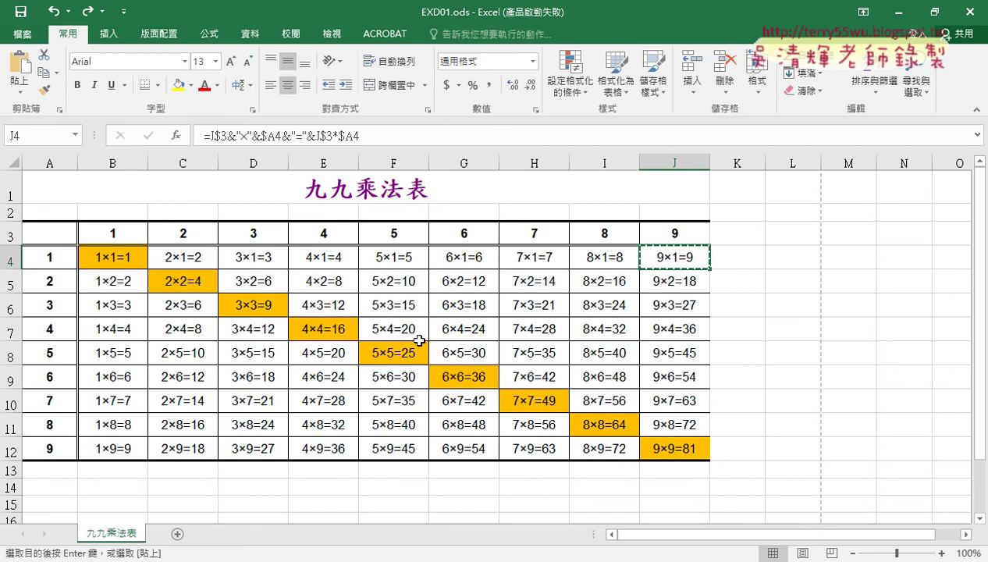
Step: Select B4:J12 and start a new rule of type 'Use a formula to determine which cells to format'
left_click_drag(106, 254, 660, 459)
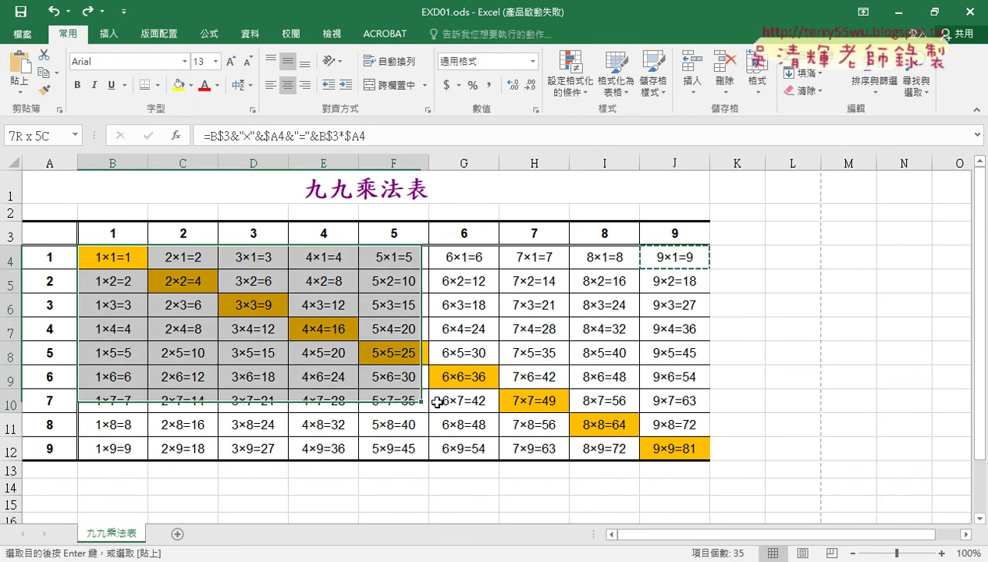
left_click(569, 76)
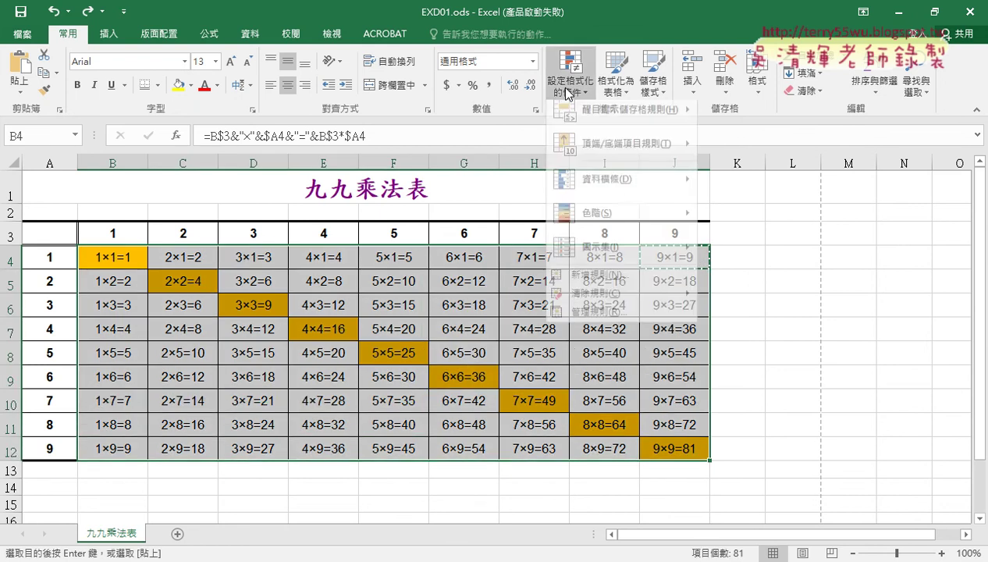
left_click(579, 284)
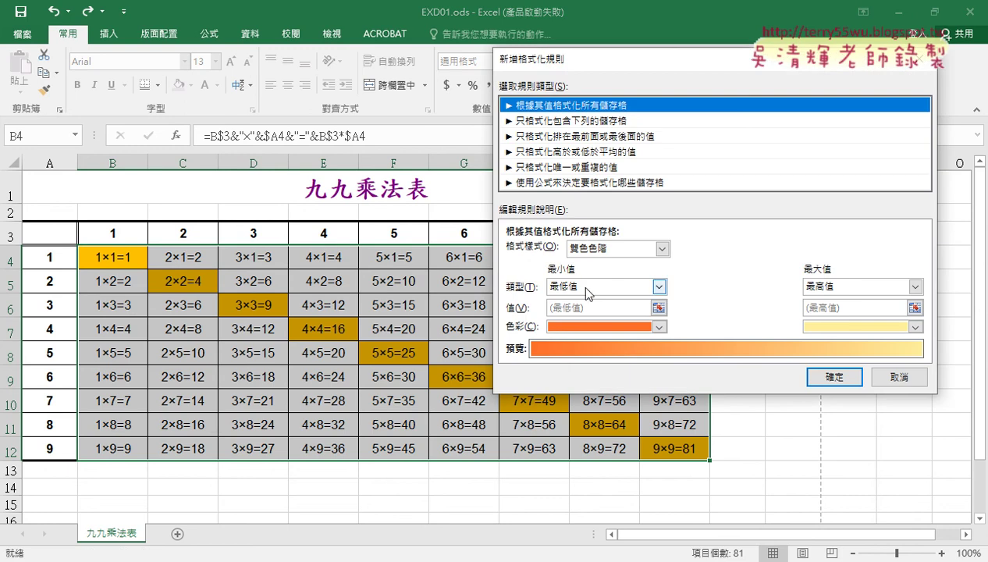
left_click(531, 184)
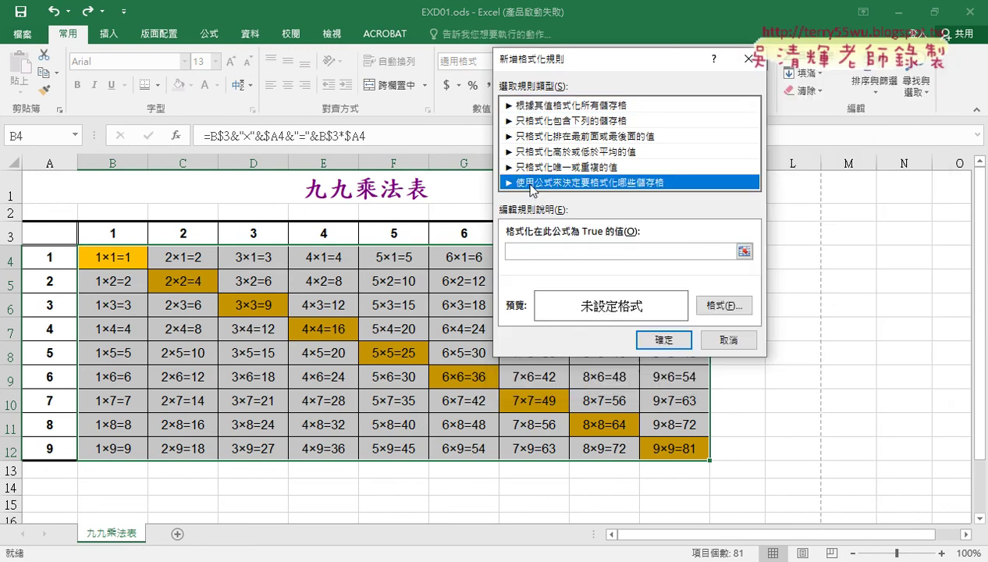